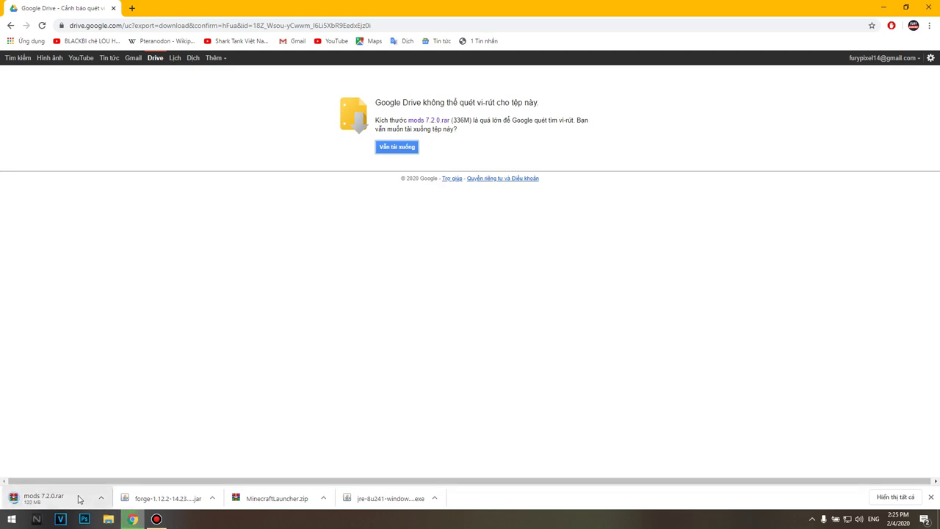
left_click(884, 6)
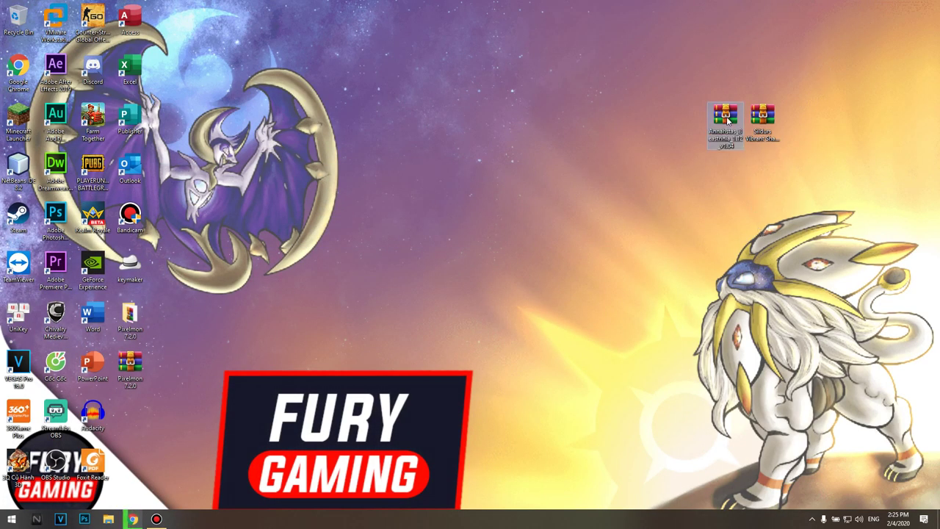
left_click(762, 119)
left_click(764, 231)
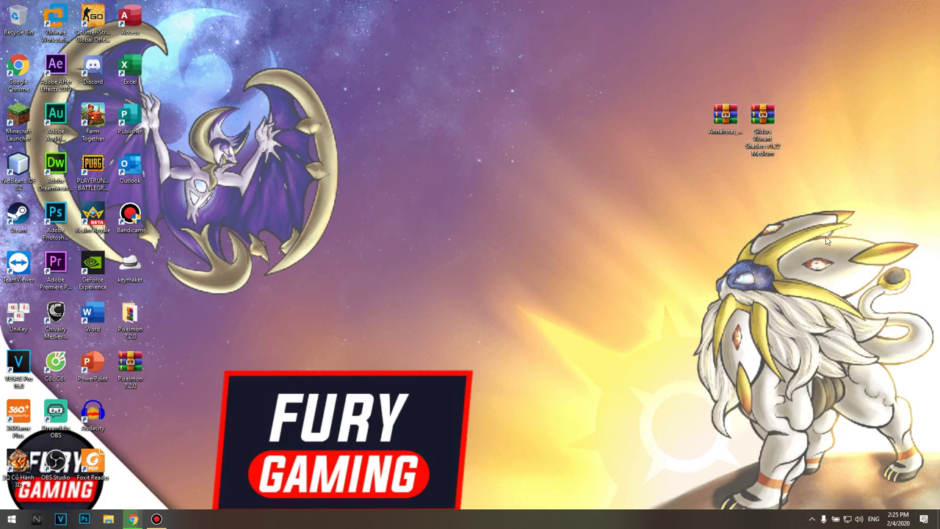
left_click(732, 120)
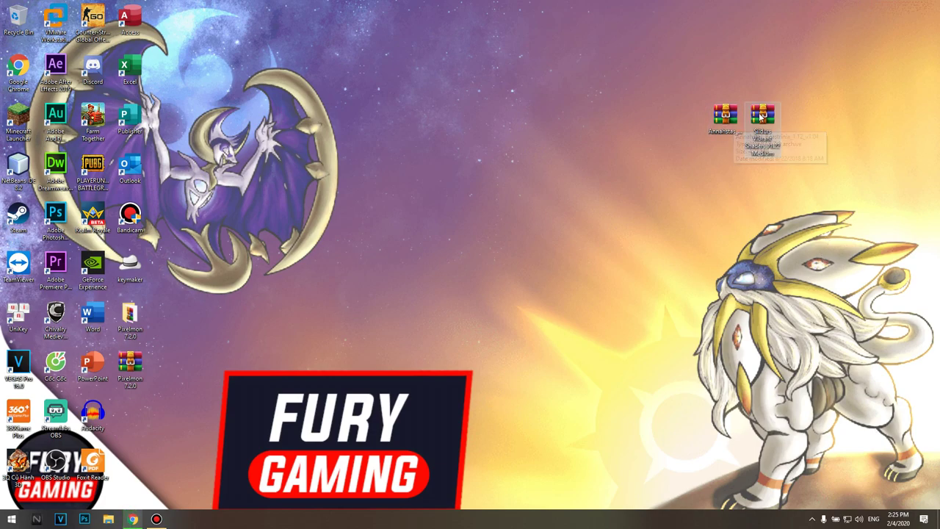
left_click(690, 242)
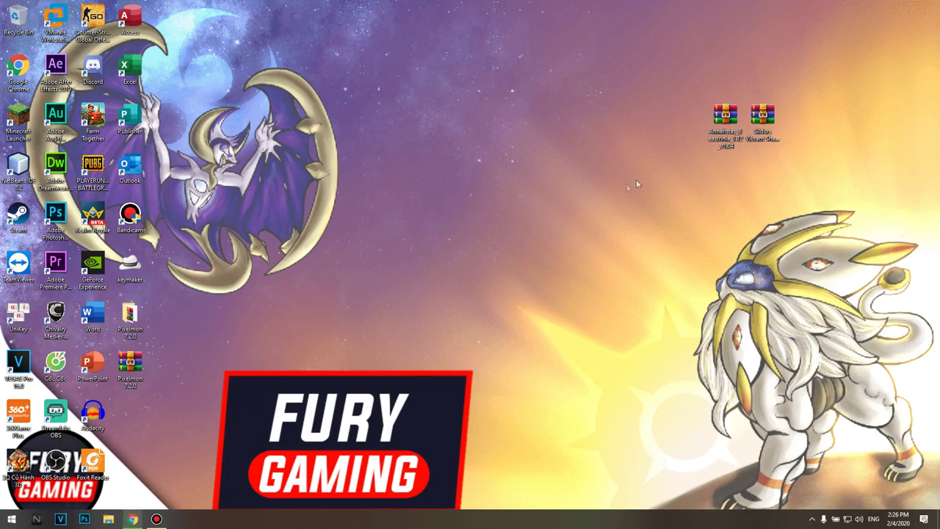
Copy the downloaded jre-8u241 installer, MinecraftLauncher.zip, forge-1.12.2 installer and mods 7.2.0.rar from the browser onto the desktop, then close the browser
left_click(132, 519)
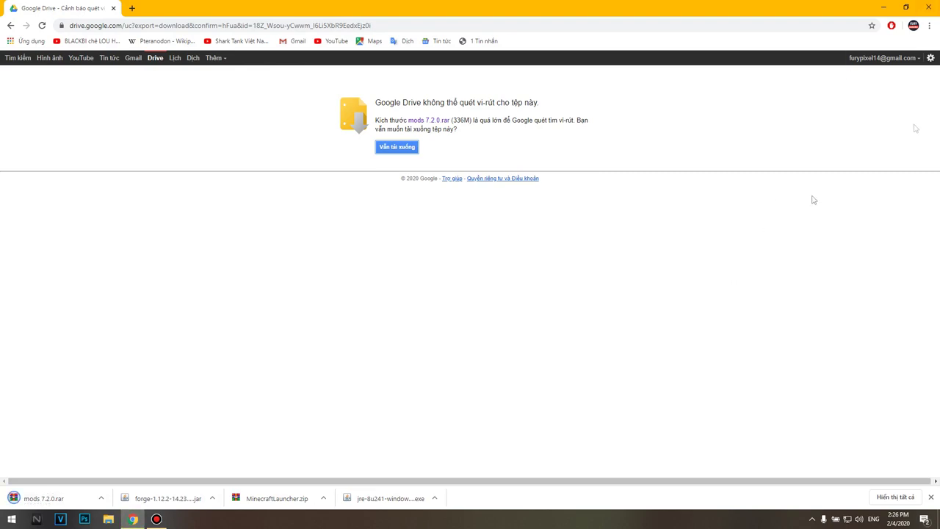
left_click(905, 8)
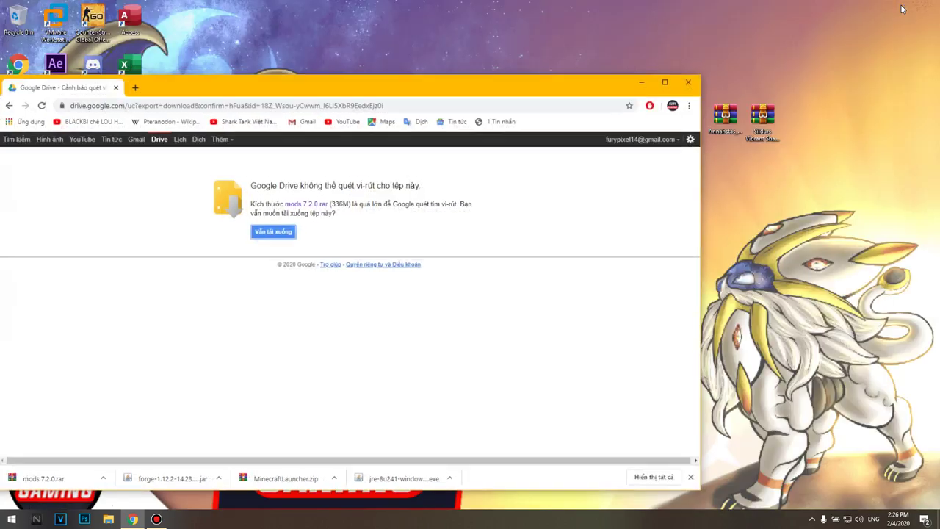
left_click_drag(506, 108, 480, 76)
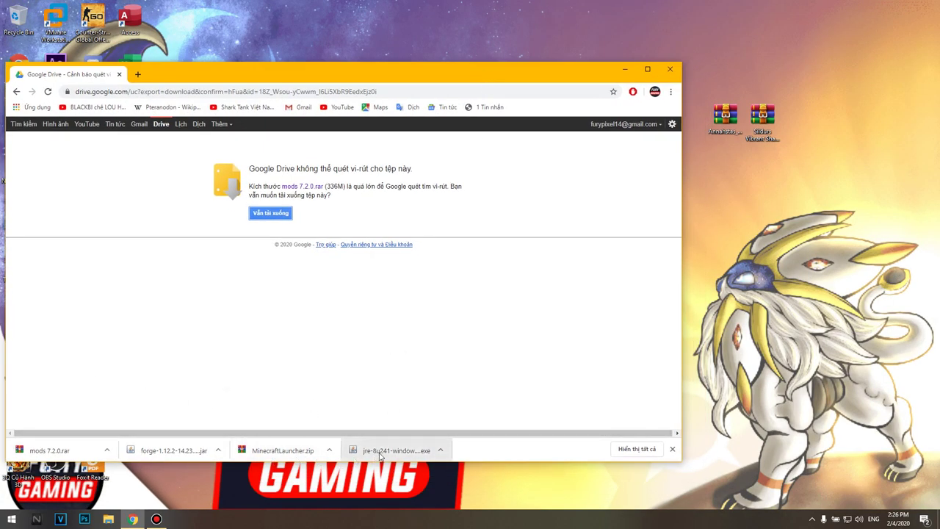
left_click_drag(381, 455, 852, 53)
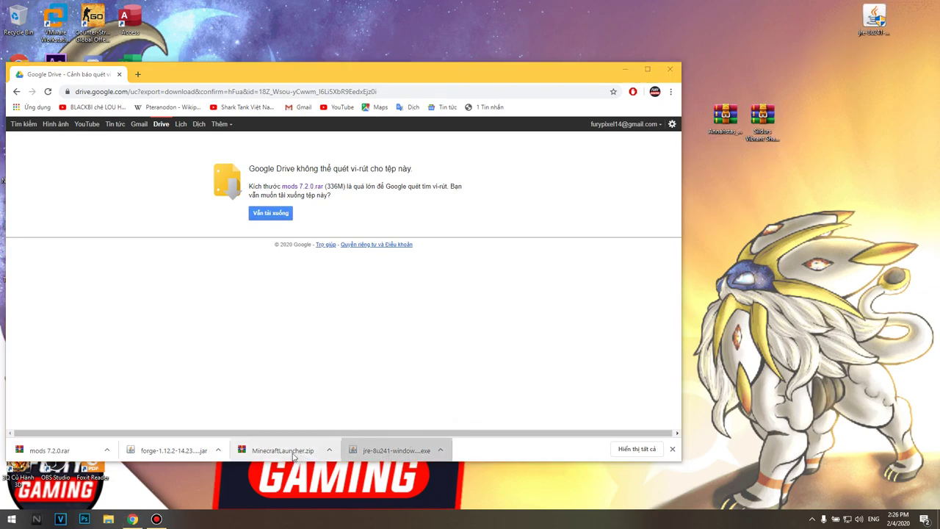
left_click_drag(285, 456, 816, 31)
left_click_drag(165, 450, 771, 36)
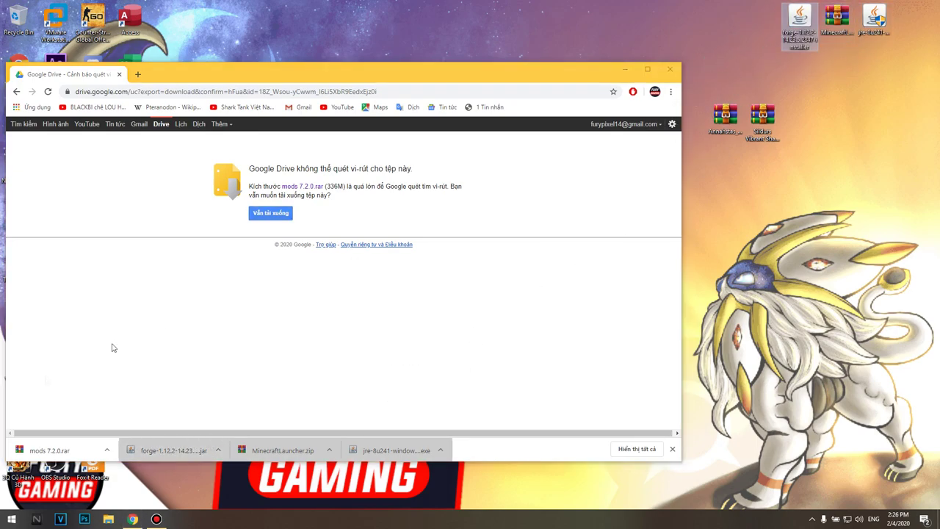
left_click_drag(46, 454, 749, 24)
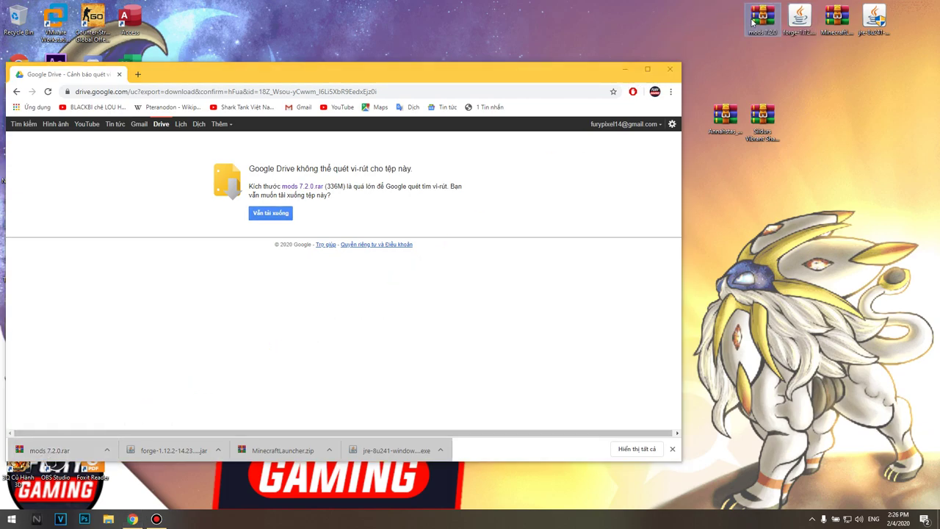
left_click(671, 70)
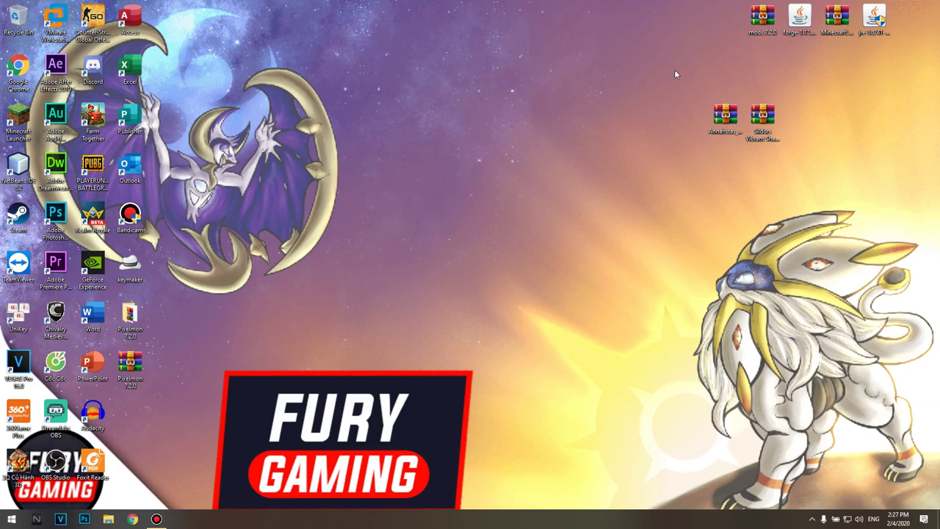
Install Java from the jre-8u241 installer on the desktop and close the finished setup
double_click(879, 19)
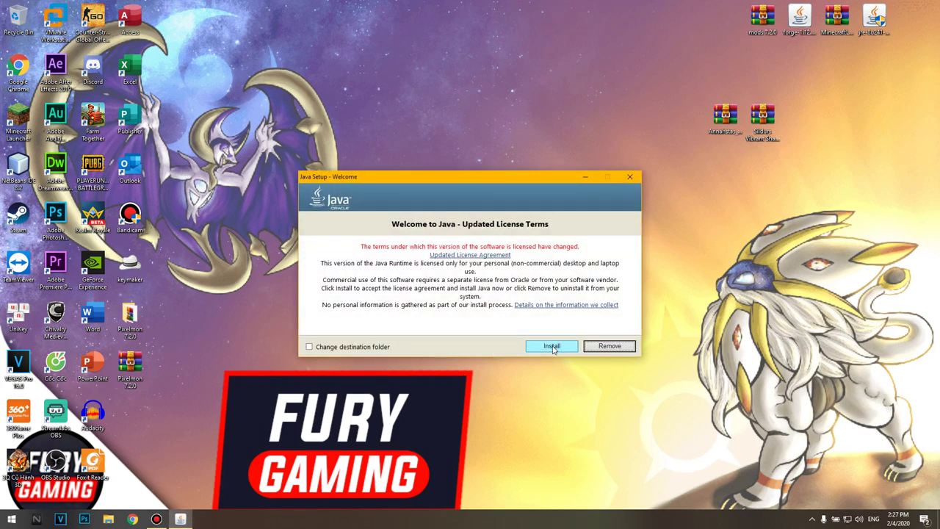
left_click(553, 347)
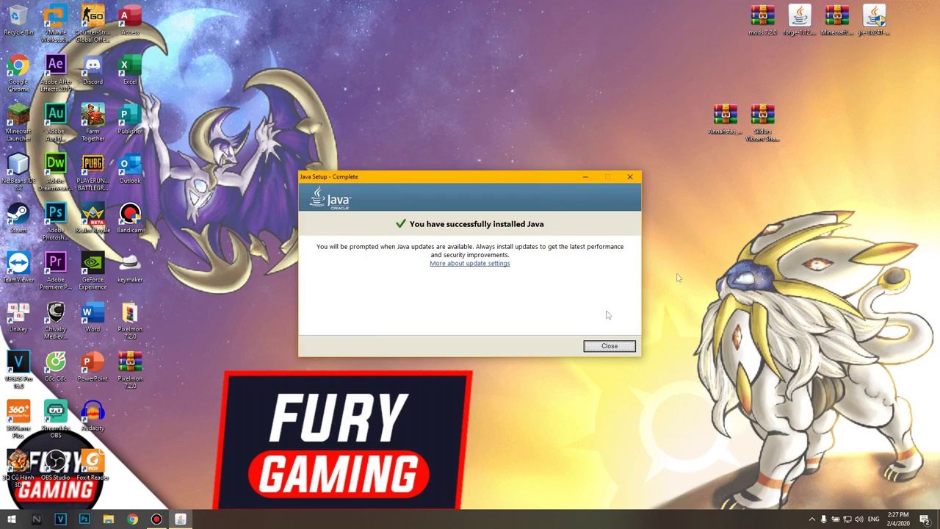
left_click(609, 348)
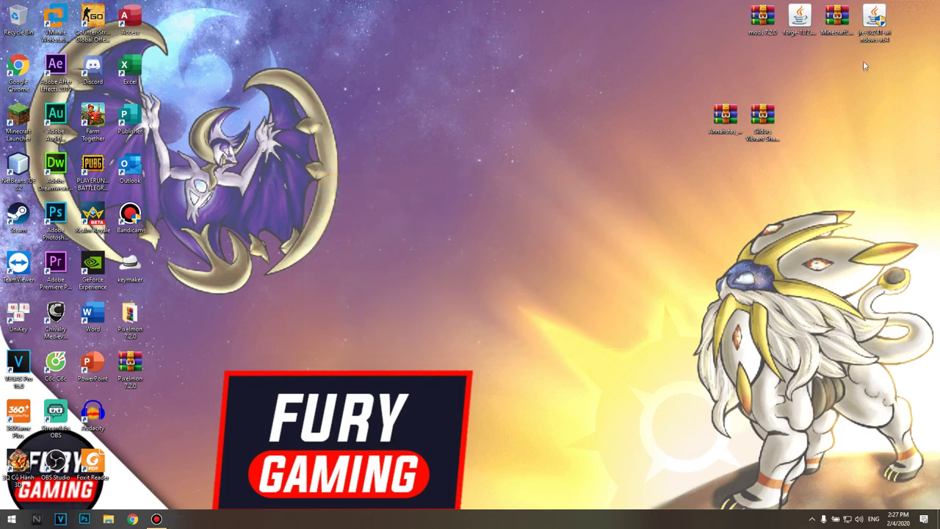
Extract Minecraft Launcher.exe from the MinecraftLauncher folder inside MinecraftLauncher.zip onto the desktop and close the archive
double_click(842, 16)
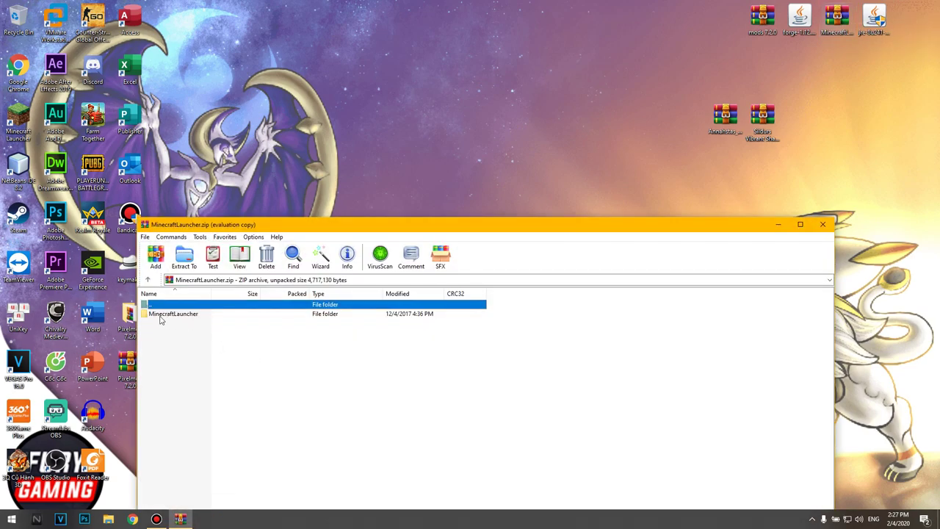
left_click(560, 379)
double_click(376, 315)
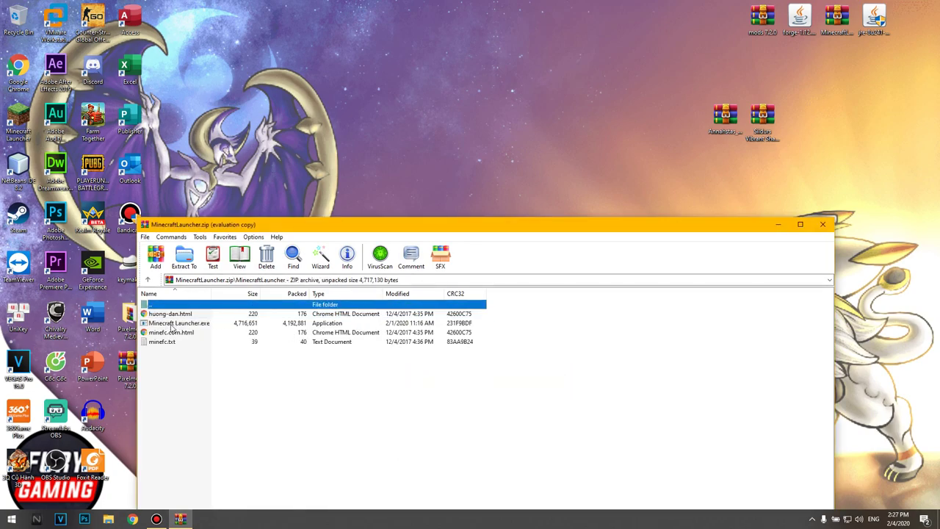
left_click_drag(201, 325, 527, 182)
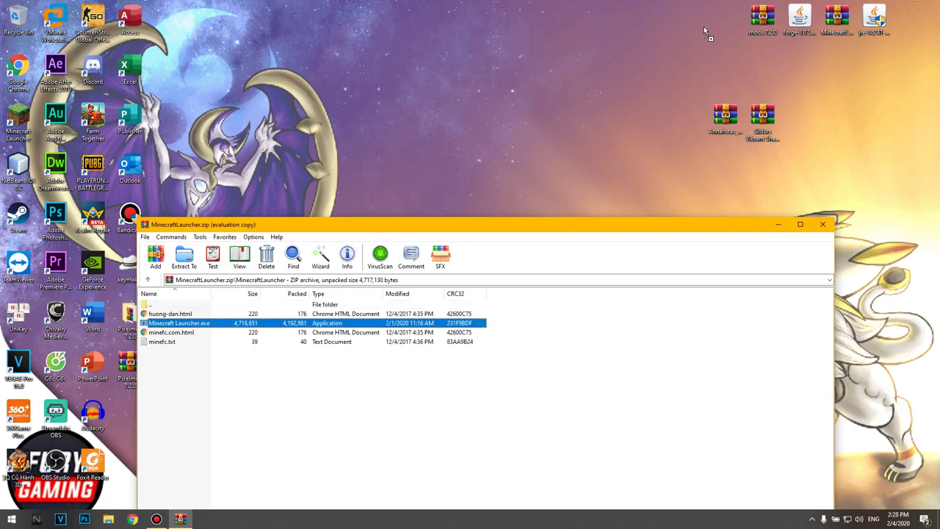
left_click_drag(704, 27, 704, 26)
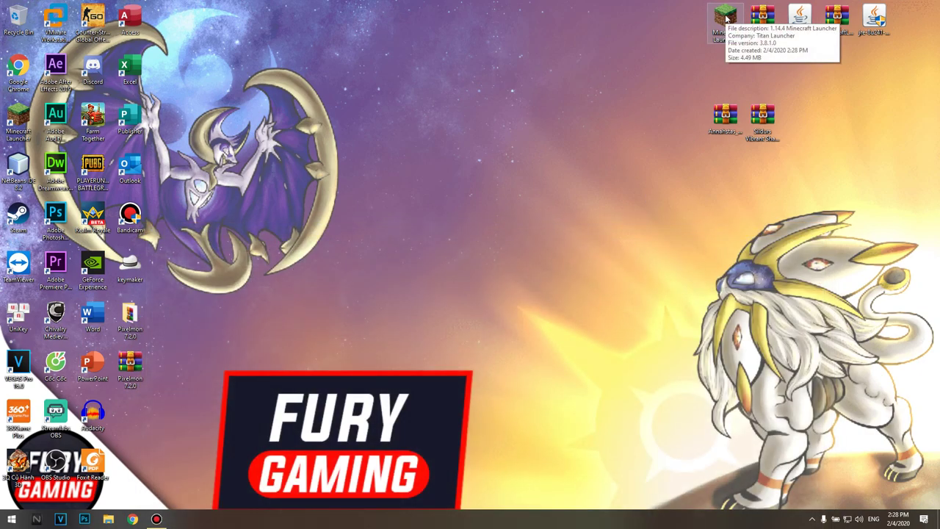
Start the extracted Minecraft Launcher, switch user, enable Stay Logged In and sign in with the player's username
double_click(726, 18)
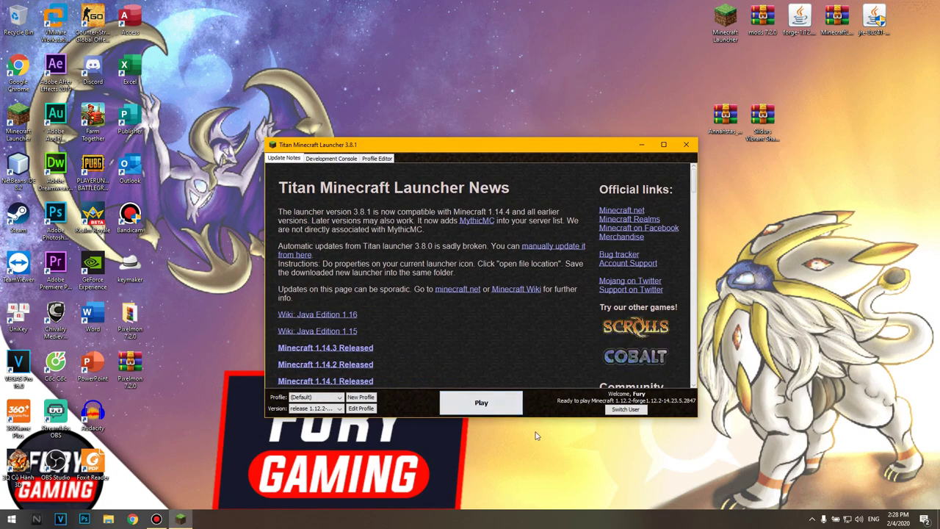
left_click(627, 410)
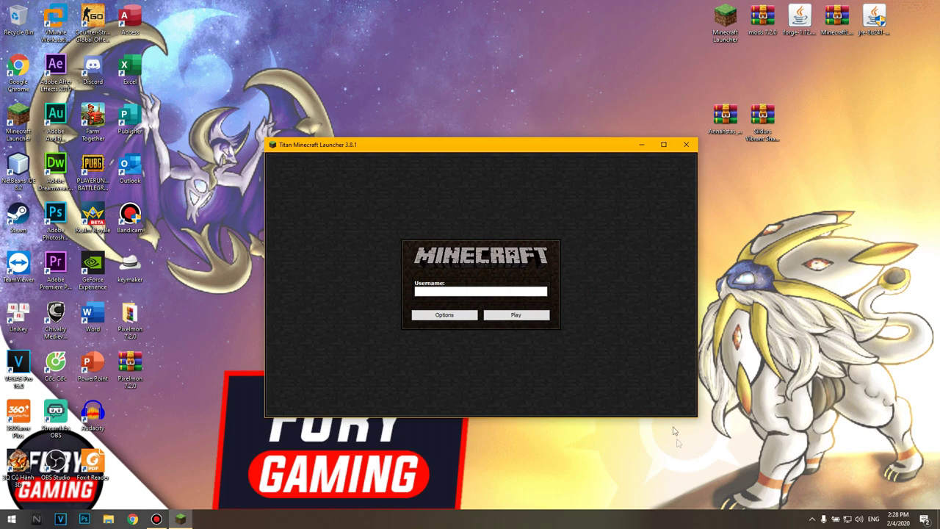
left_click(459, 317)
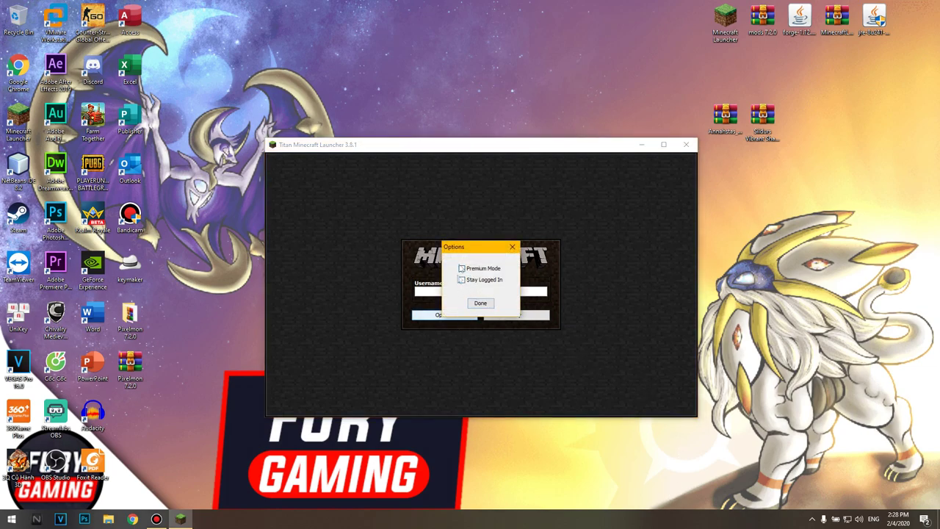
left_click(462, 280)
left_click(478, 303)
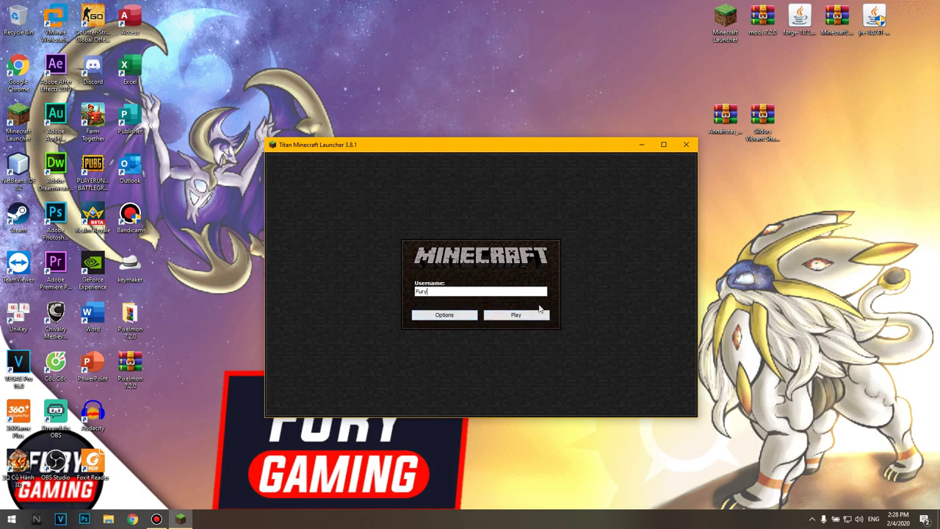
left_click(495, 318)
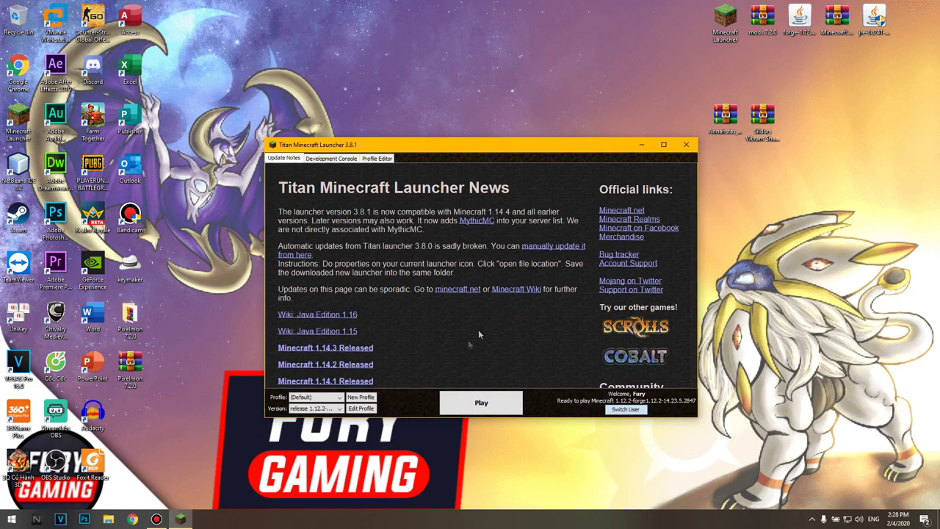
Set the launcher's version to release 1.0, run Minecraft once and close the game
left_click(328, 410)
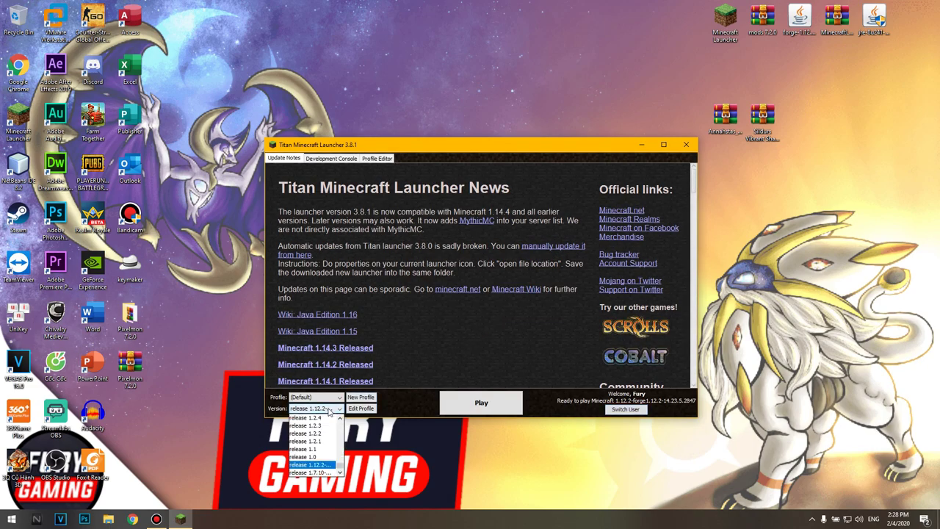
left_click(314, 457)
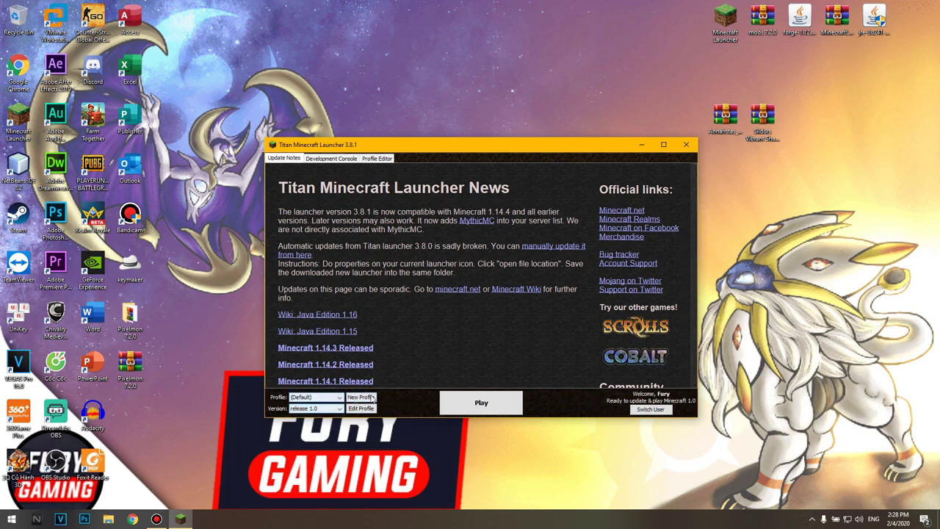
left_click(464, 409)
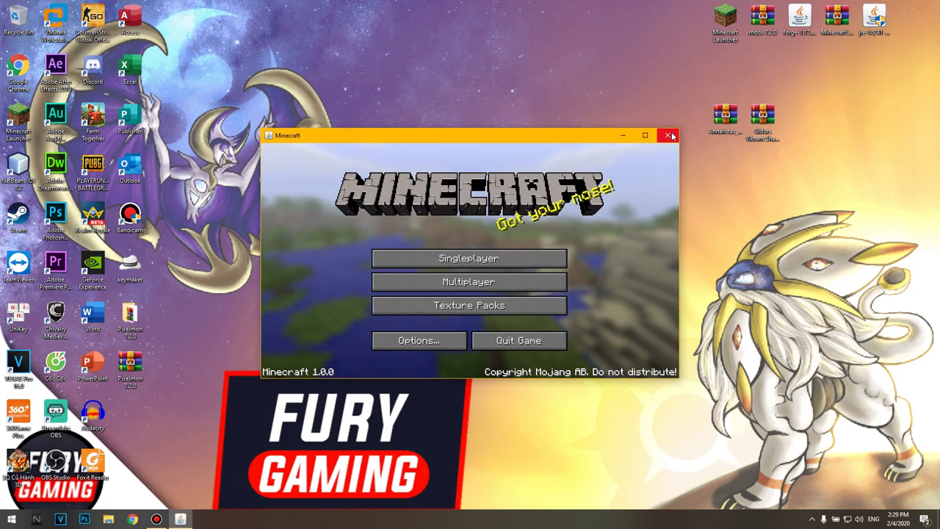
left_click(671, 136)
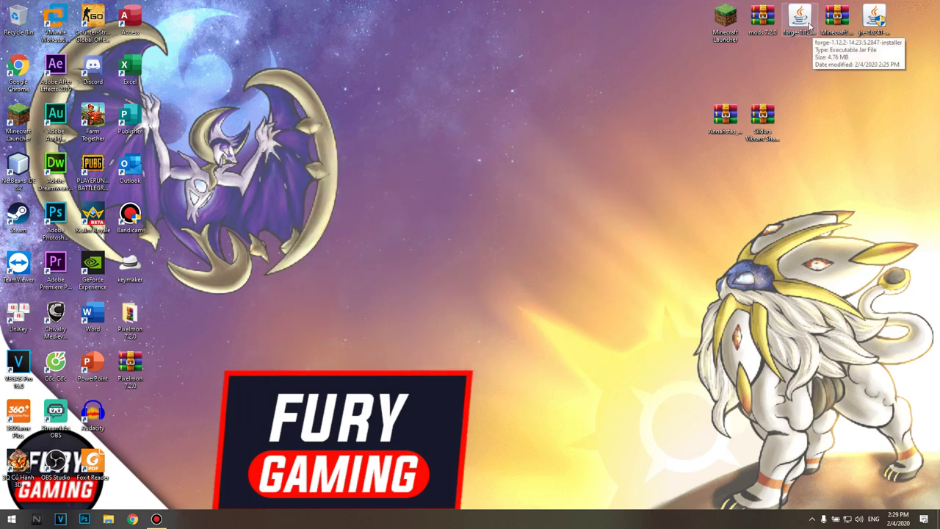
Install the Forge 1.12.2-14.23.5.2847 client into the .minecraft folder using the Forge installer on the desktop
left_click(807, 27)
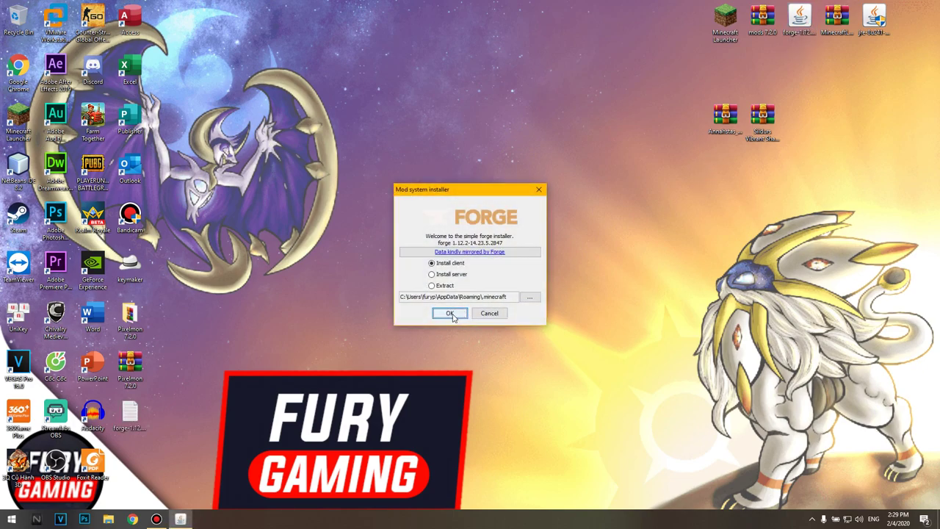
left_click(450, 313)
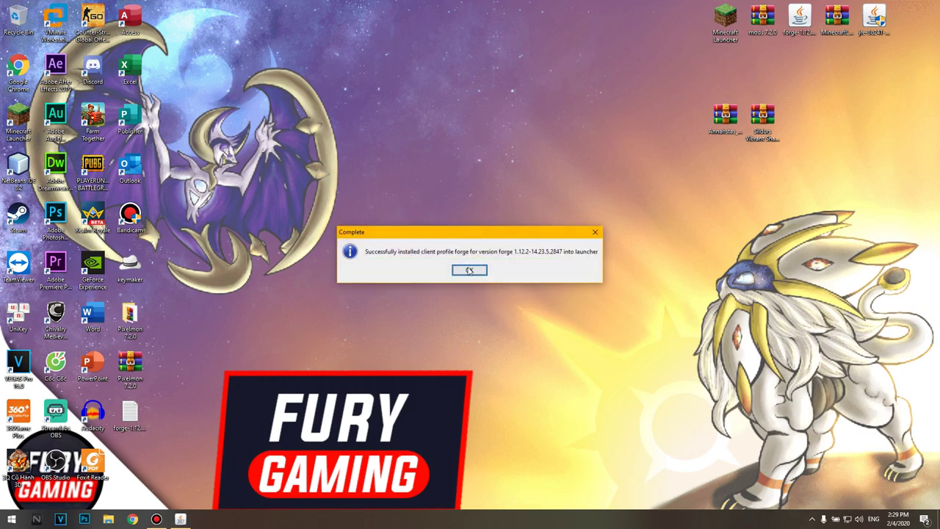
left_click(467, 272)
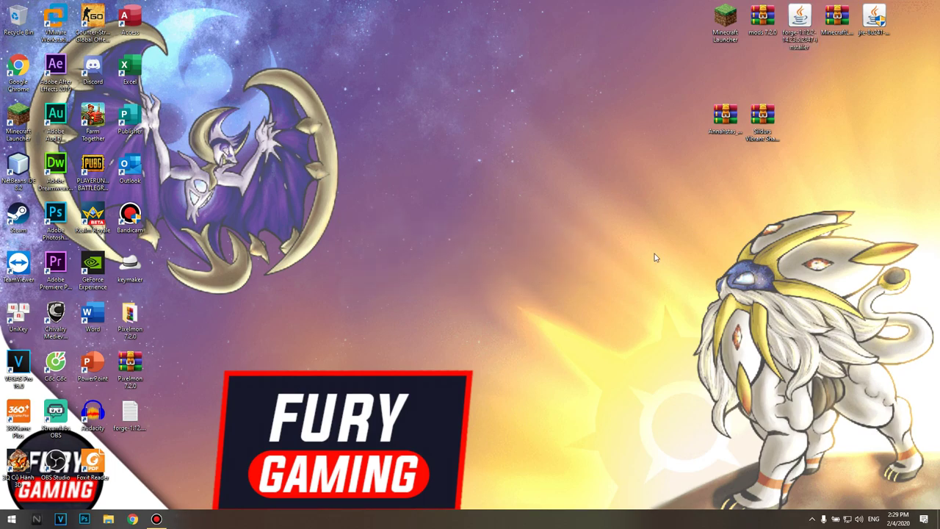
Reopen the Minecraft Launcher and set the version to release 1.12.2-forge1.12.2-14.23.5.2847
double_click(726, 25)
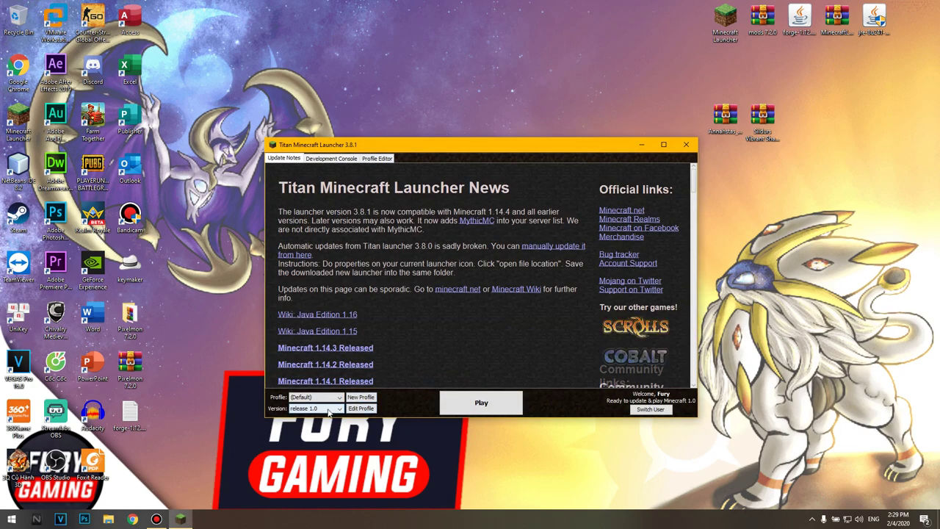
left_click(328, 410)
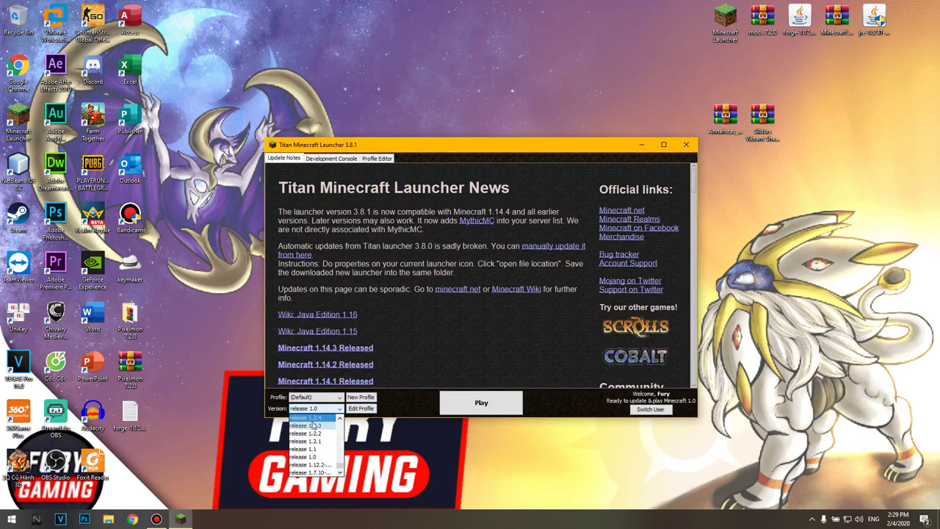
left_click(322, 465)
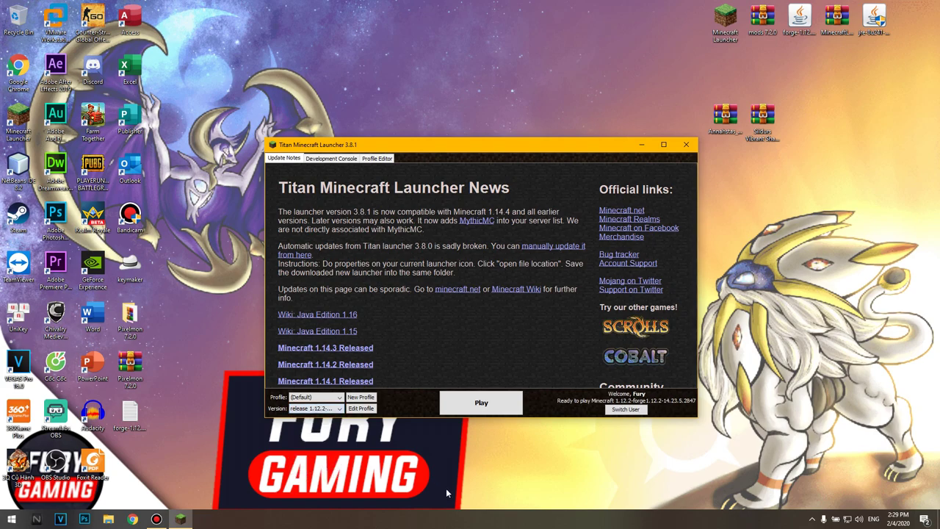
Open the default launcher profile for editing and enable its custom JVM arguments
left_click(365, 409)
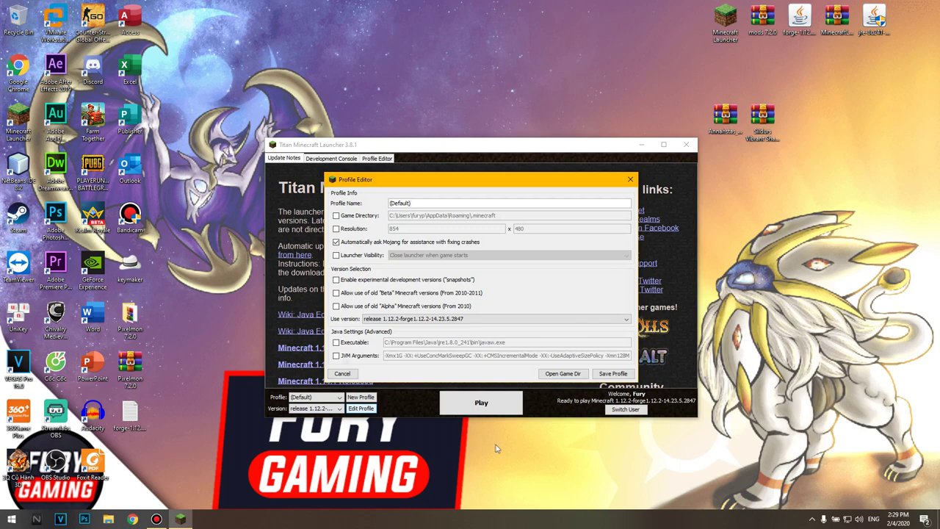
left_click(336, 356)
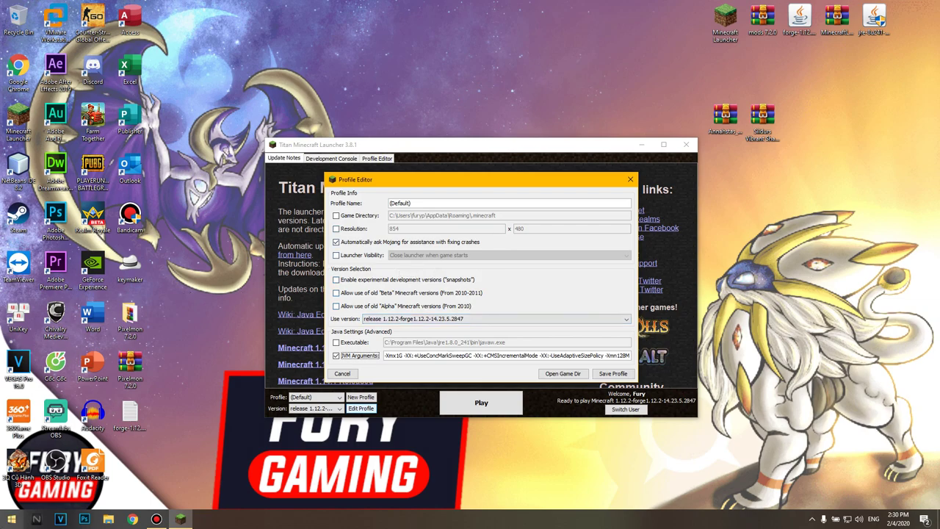
Run dxdiag to check the computer's installed memory, and close the diagnostic tool
left_click(11, 518)
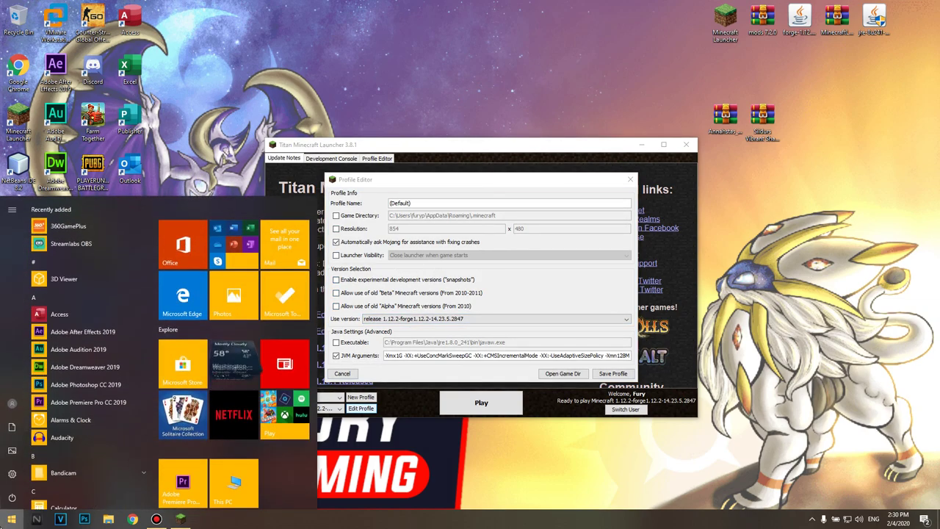
type("dxdia")
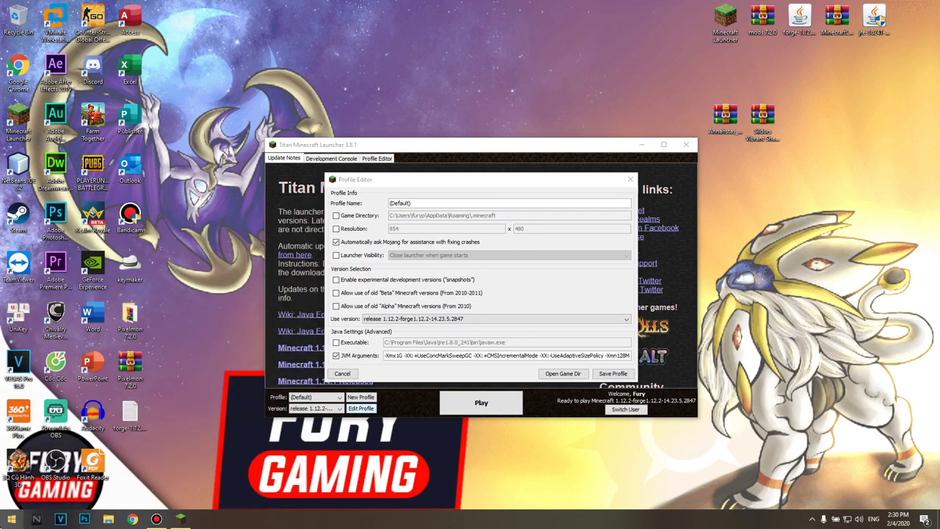
type("g")
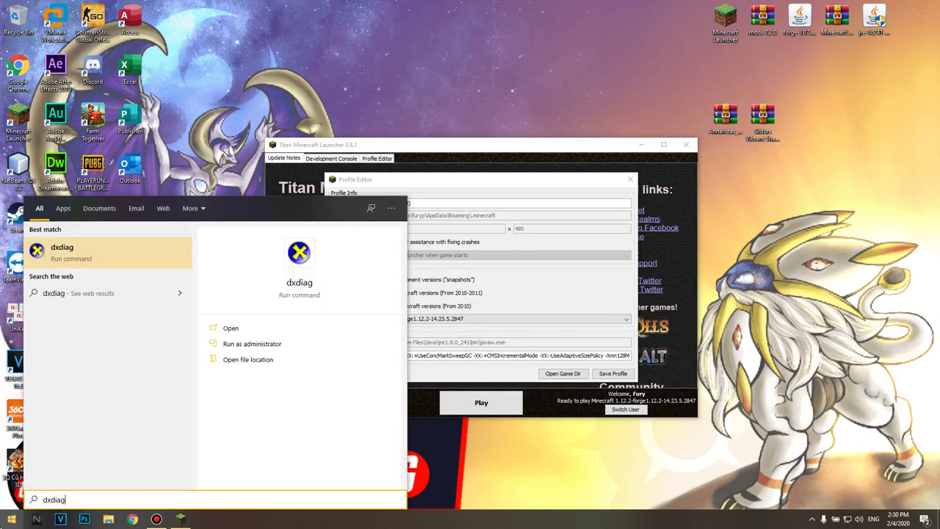
key("Return")
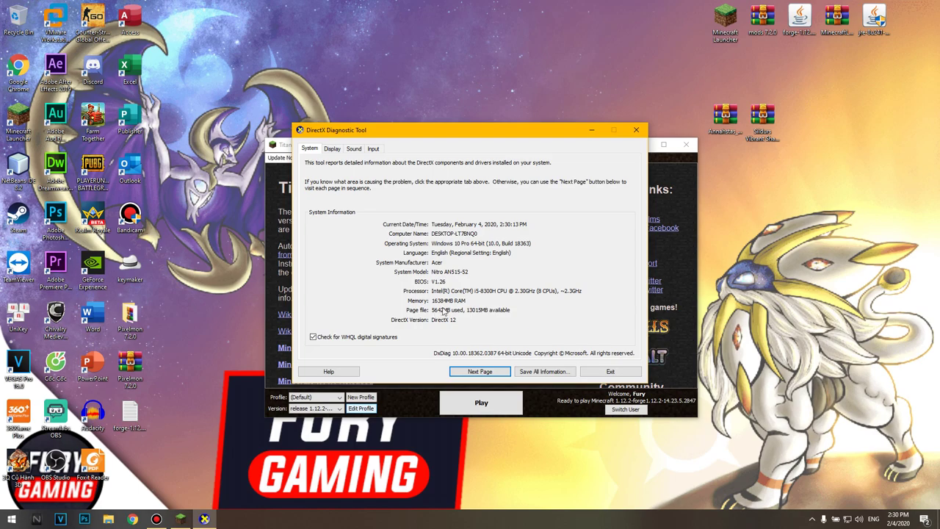
left_click(636, 130)
Set the maximum memory in the JVM arguments to -Xmx12G and save the profile
left_click(397, 356)
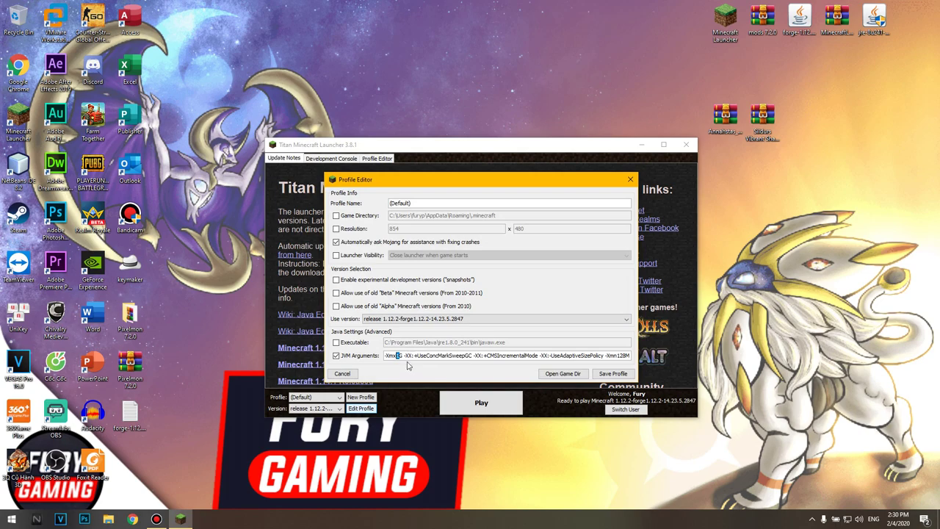
type("2")
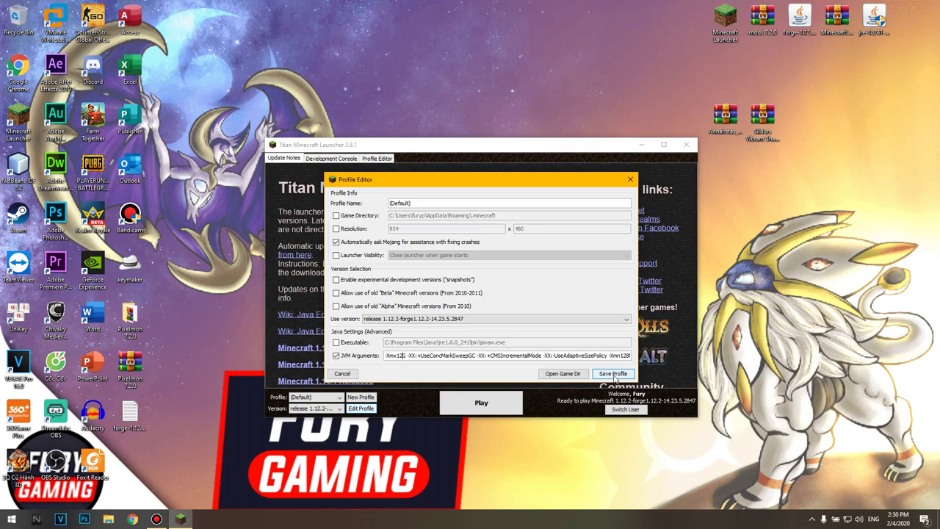
left_click(614, 374)
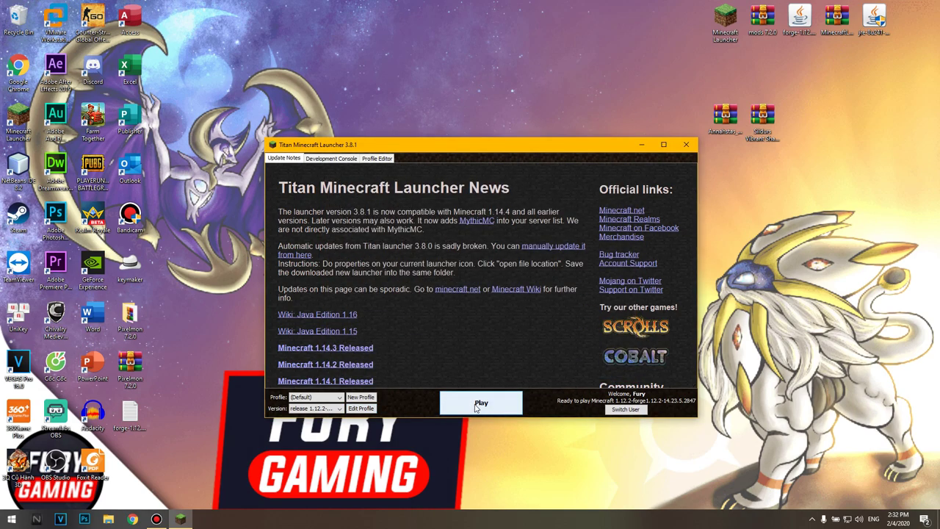
Run the Forge version of Minecraft 1.12.2 once and close the game
left_click(476, 408)
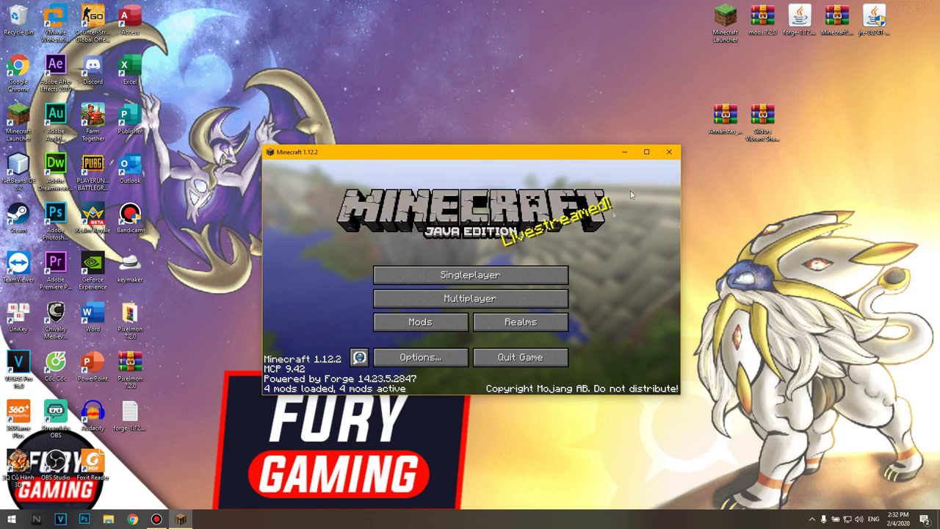
left_click(669, 152)
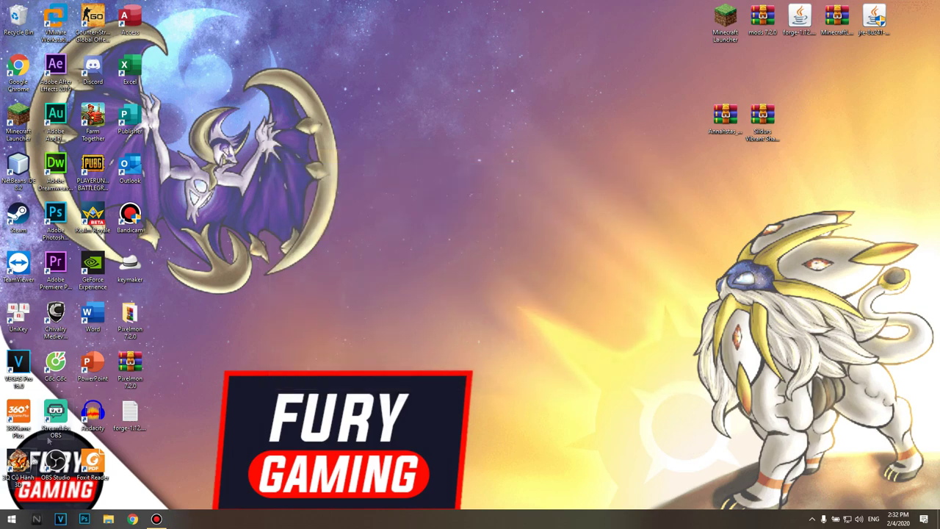
Open the .minecraft folder inside %appdata% and shrink its window so that the desktop files stay reachable
left_click(11, 519)
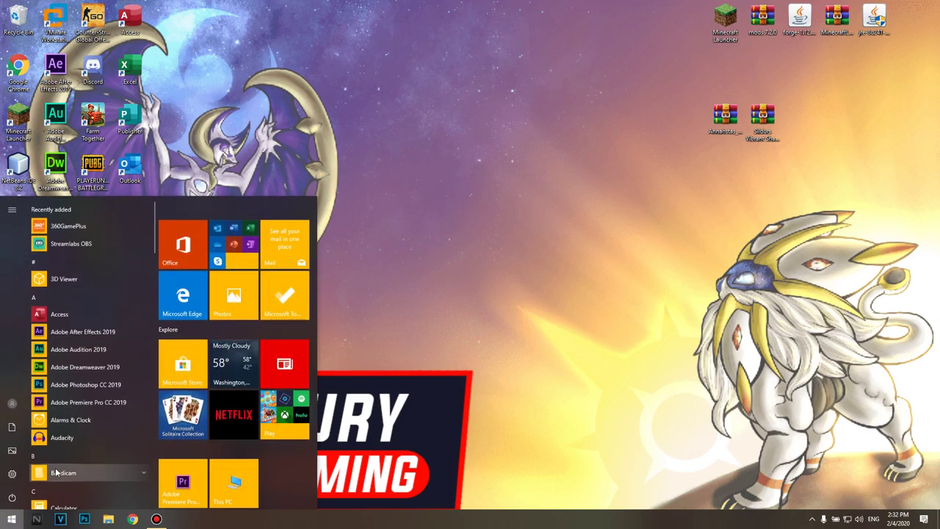
type("%app")
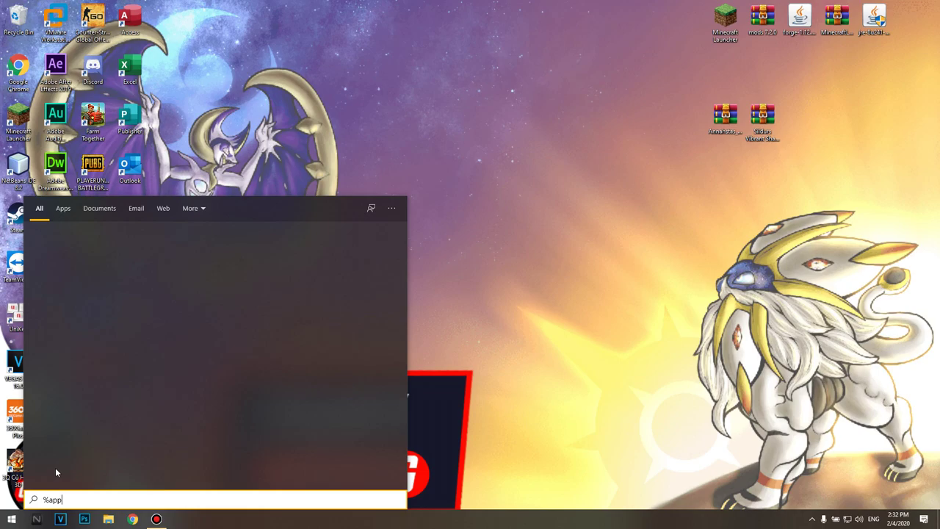
type("data%")
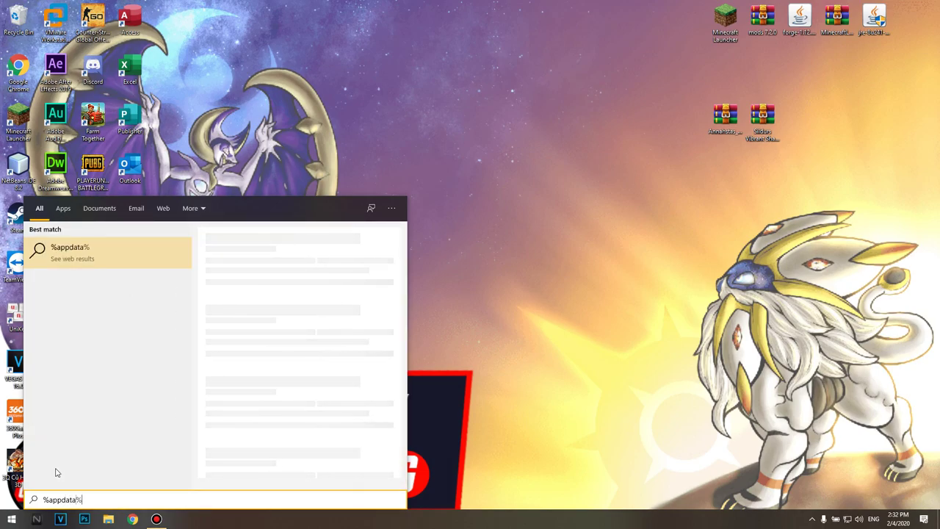
key("Return")
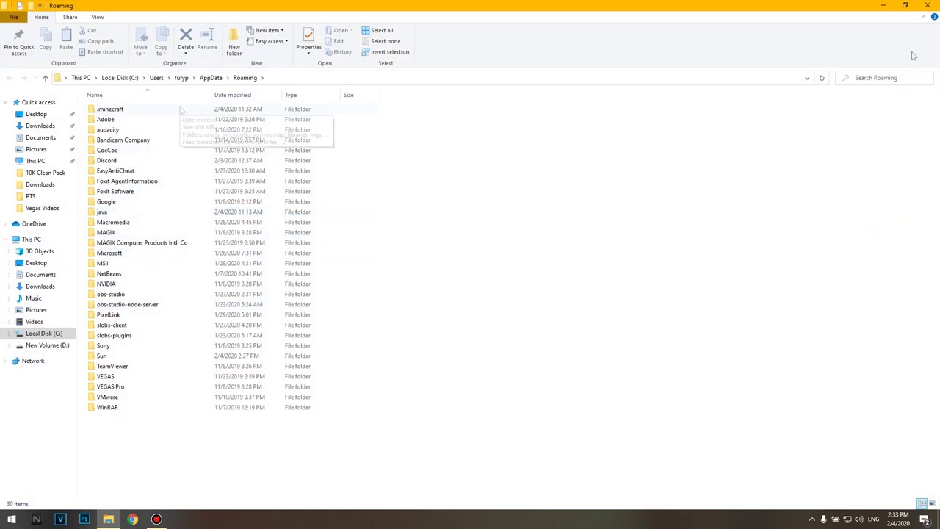
double_click(127, 111)
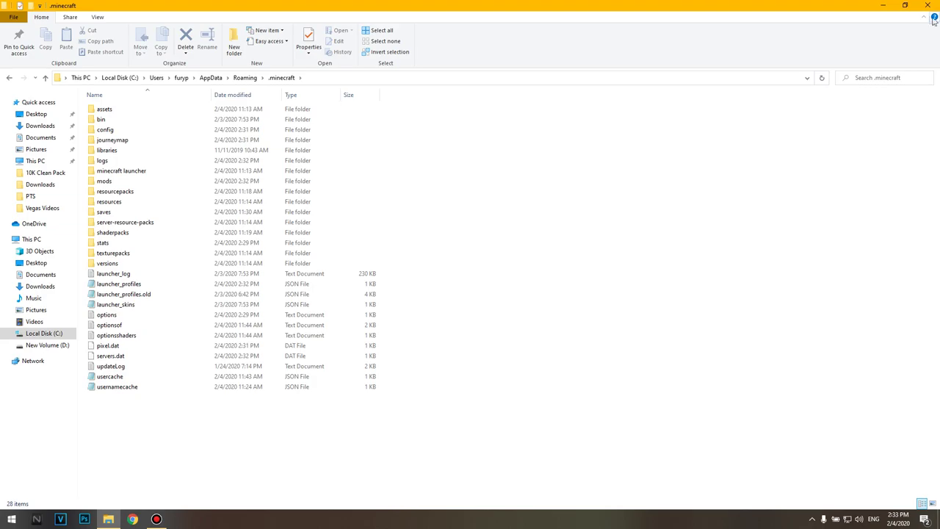
left_click(907, 6)
left_click_drag(622, 93, 431, 96)
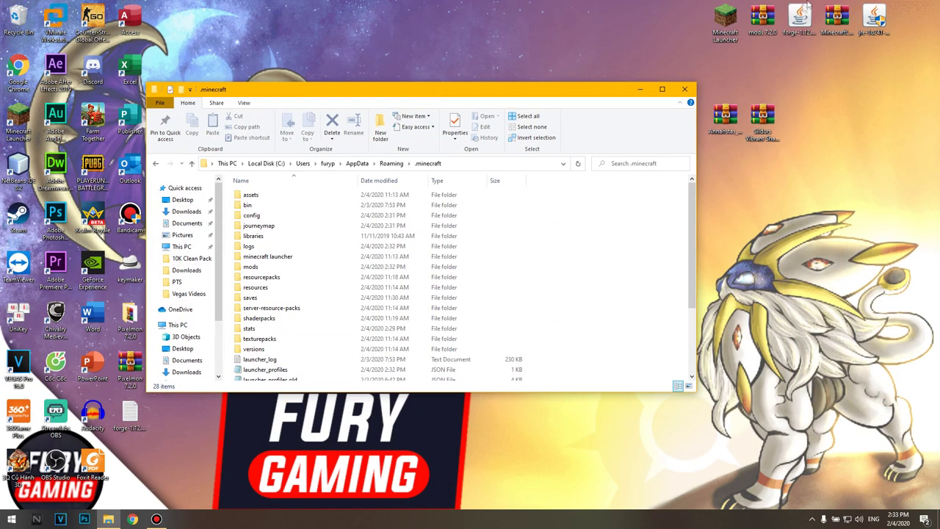
Extract the mods folder from the mods 7.2.0 archive to the desktop and close the archive
double_click(770, 19)
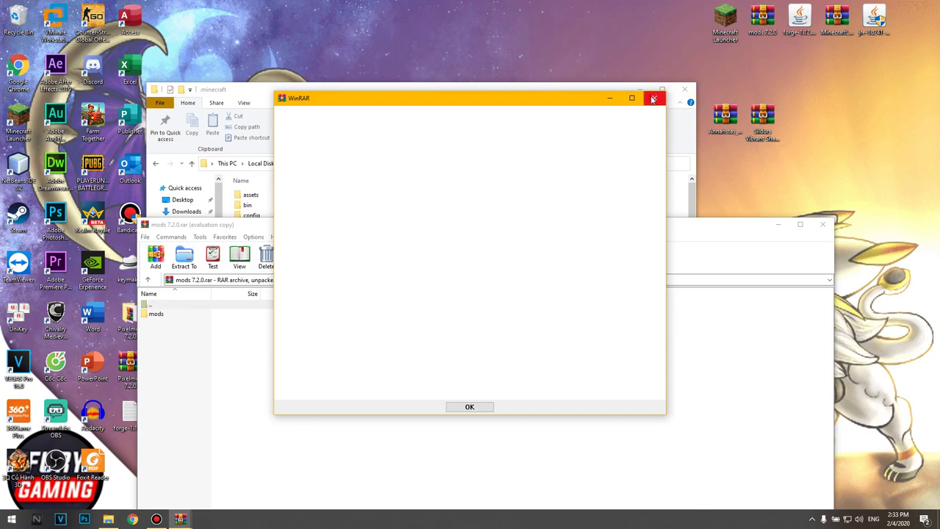
left_click(651, 101)
left_click_drag(158, 316, 676, 20)
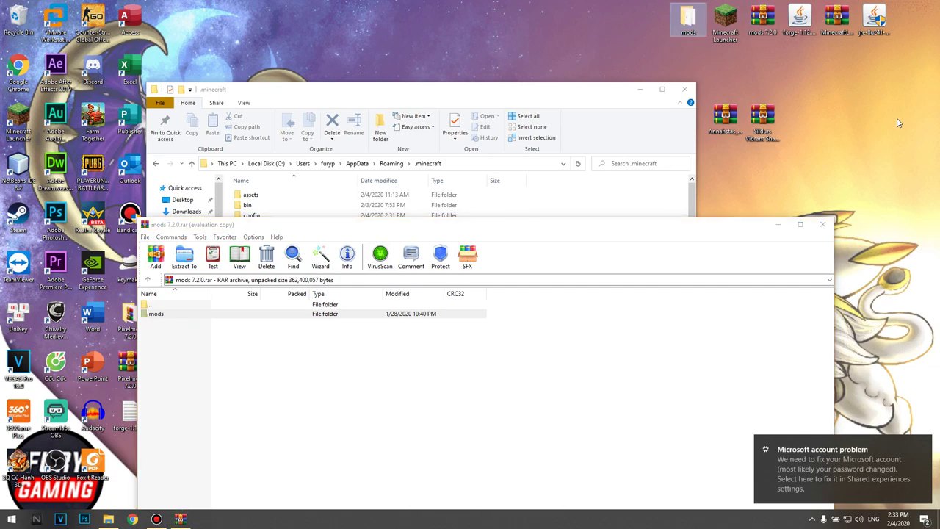
left_click(829, 228)
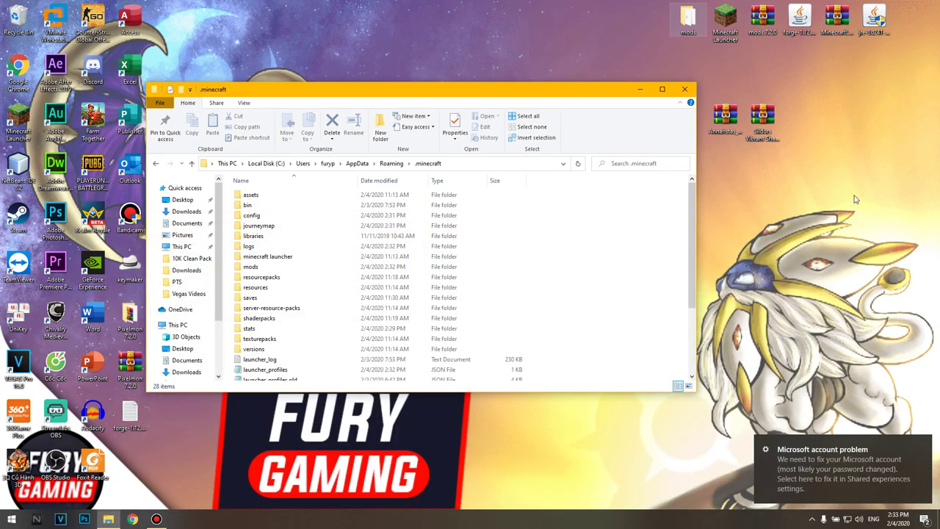
Replace the mods folder in .minecraft with the extracted mods folder from the desktop
left_click(252, 267)
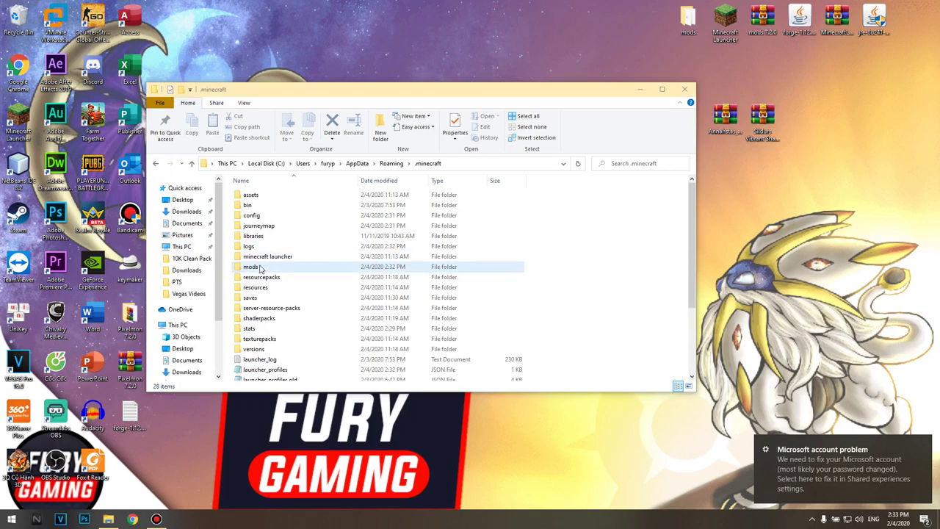
key("Delete")
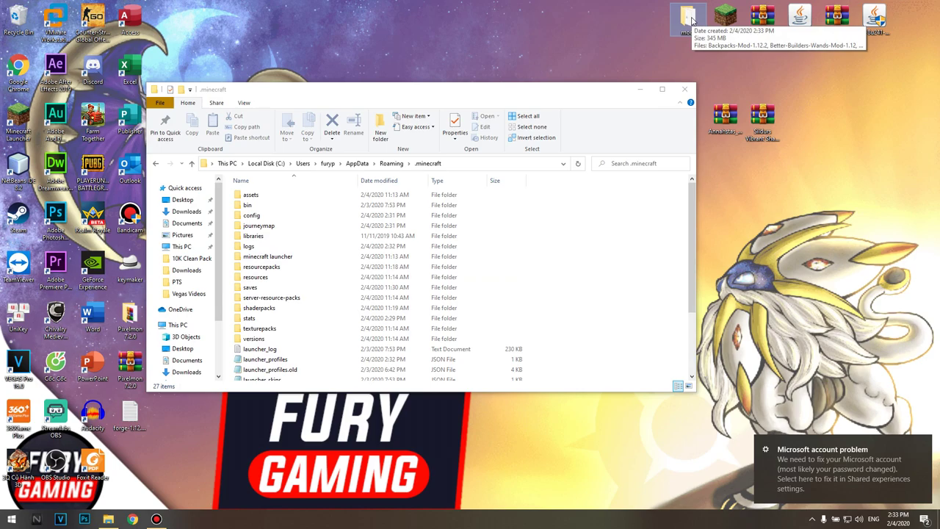
left_click_drag(692, 20, 659, 279)
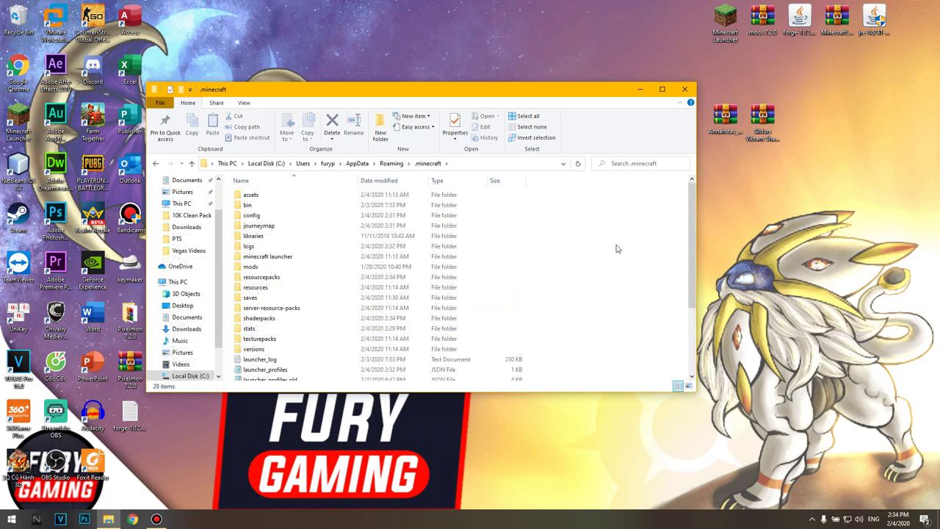
Move the Annahstas_Beastrinia_1.12_v1.04 archive from the desktop into the resourcepacks folder and close the folder window
double_click(292, 281)
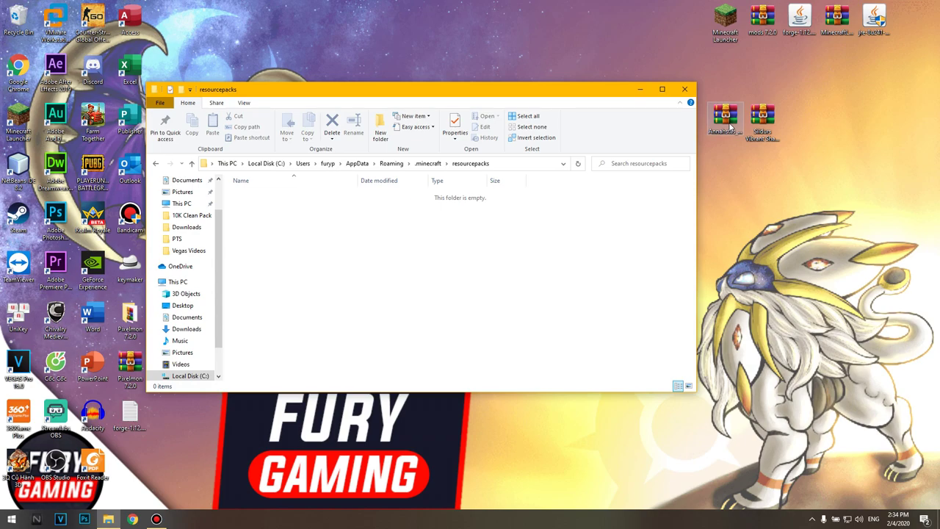
left_click_drag(727, 116, 440, 263)
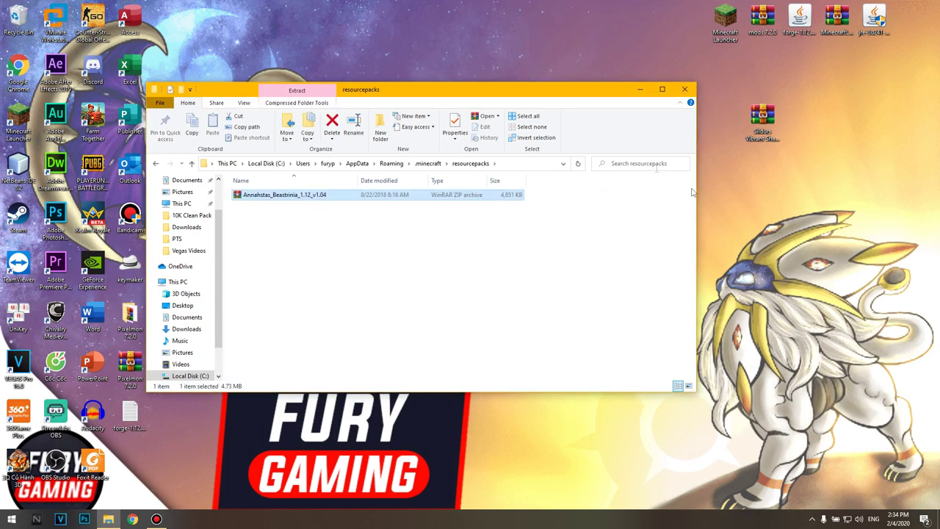
left_click(694, 89)
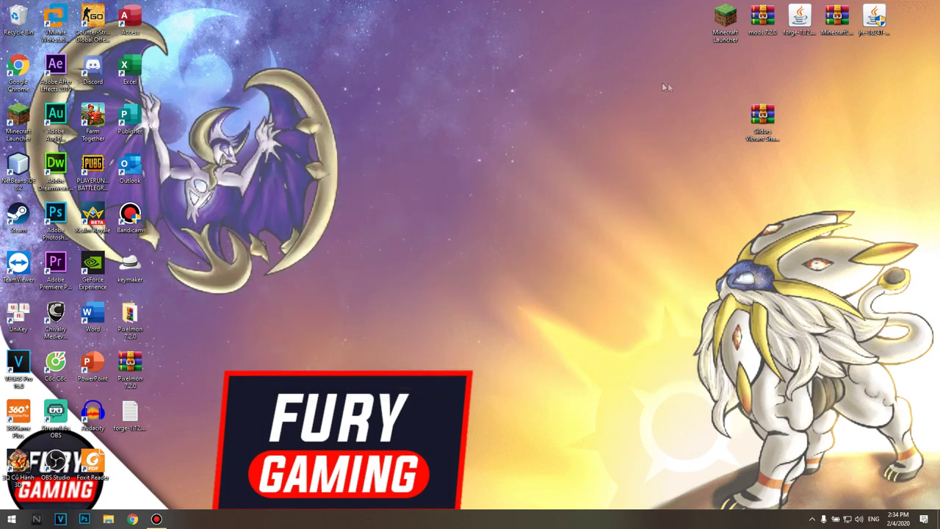
Start Minecraft 1.12.2 from the Minecraft Launcher and set the game's master volume to 1%
double_click(728, 22)
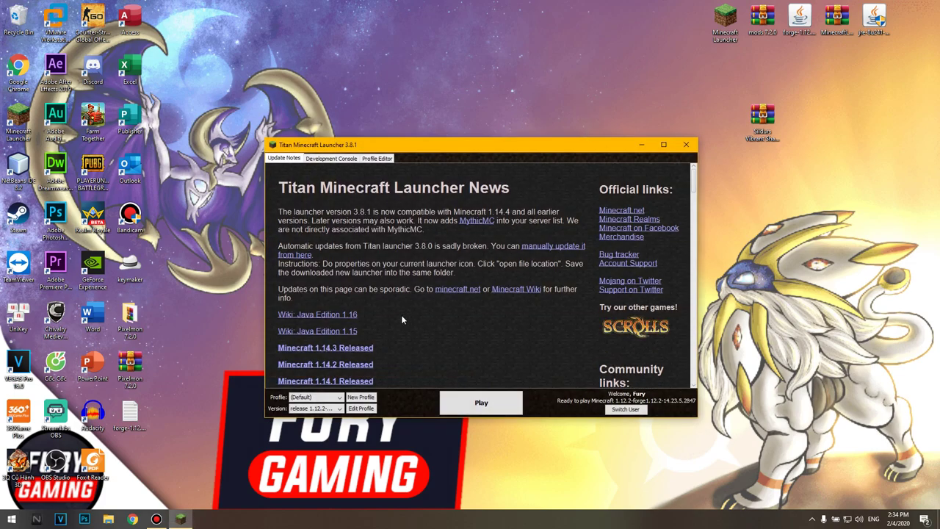
left_click(468, 405)
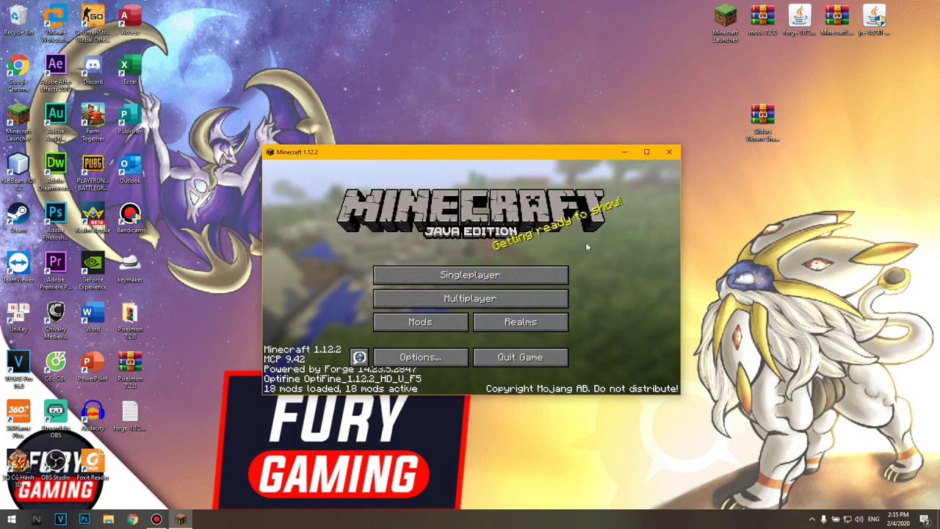
left_click(420, 357)
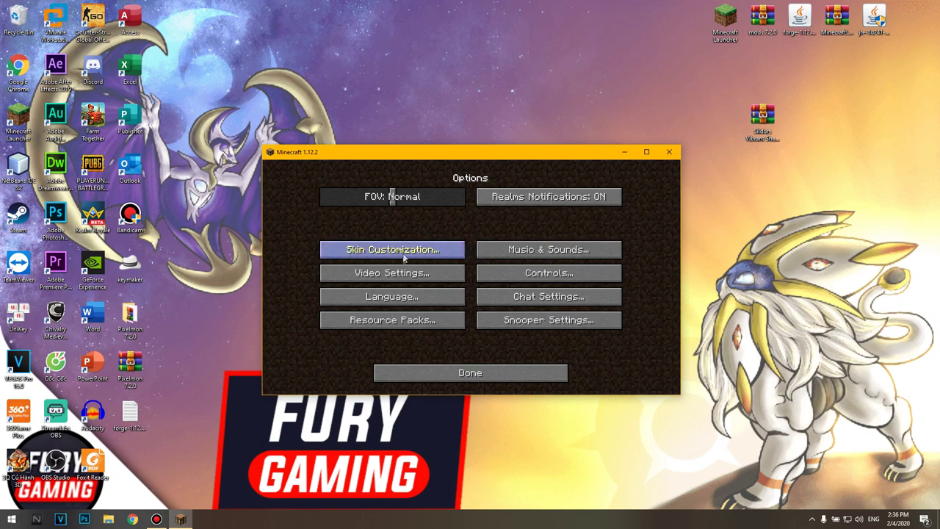
left_click(540, 251)
left_click(327, 197)
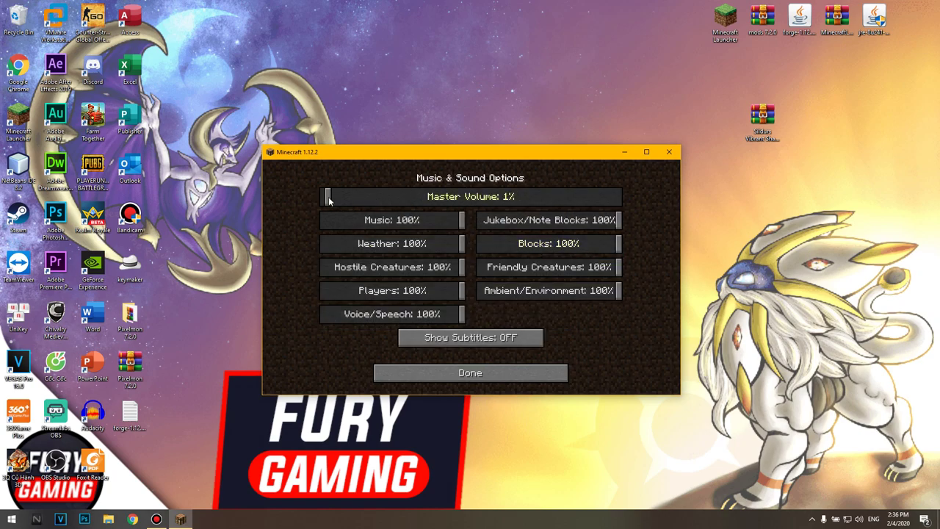
left_click(466, 375)
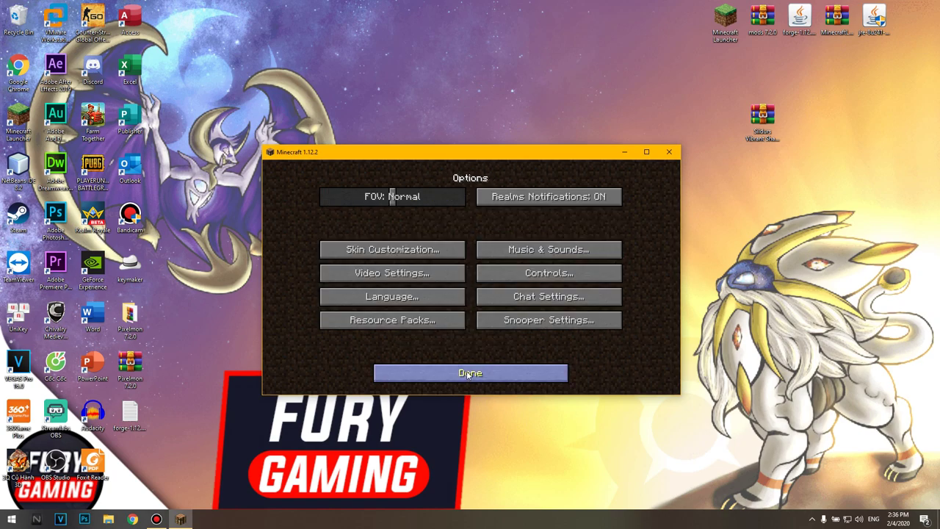
Open the shaders folder from the game's shader settings and move the Sildurs Vibrant Shaders v1.22 Medium archive into it
left_click(390, 276)
left_click(422, 323)
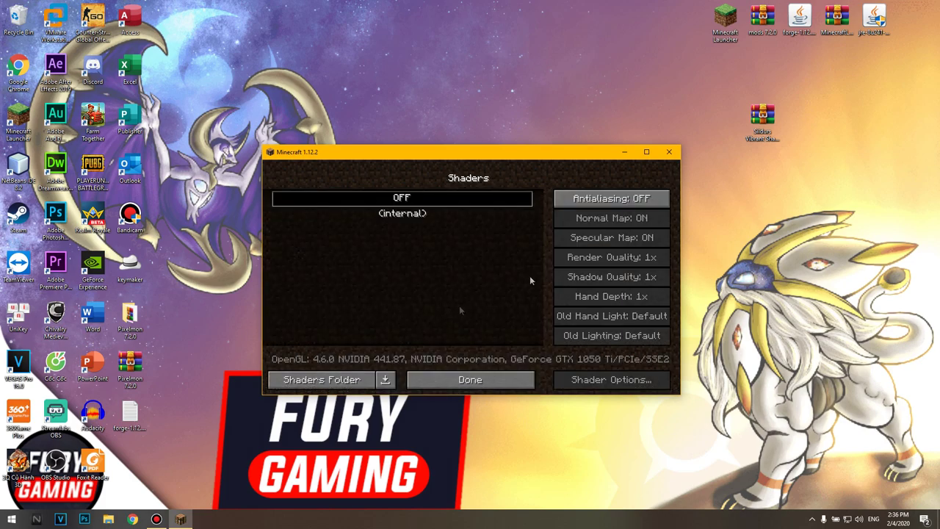
left_click(343, 382)
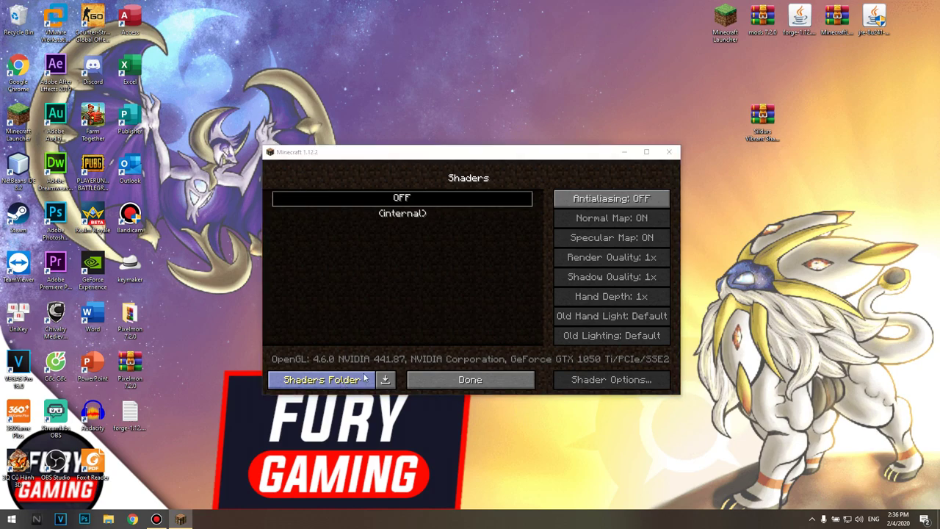
left_click_drag(764, 125, 380, 250)
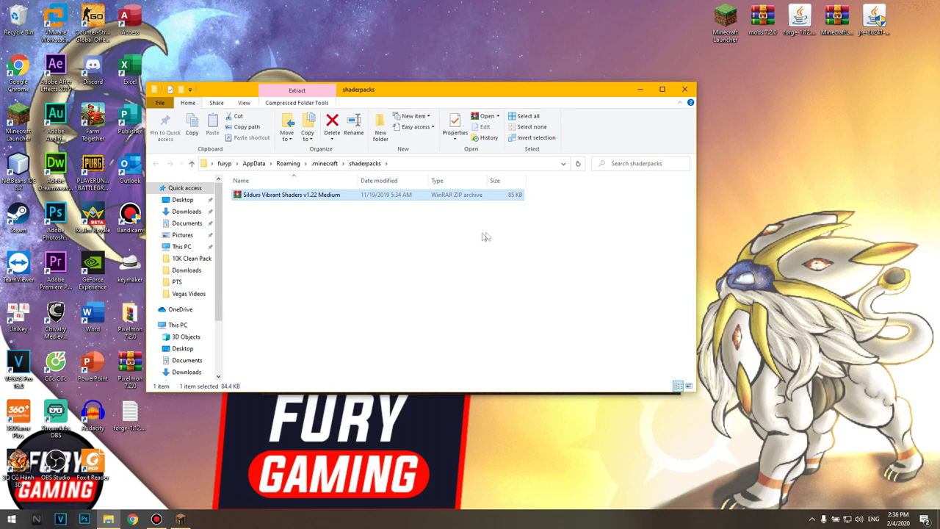
left_click(692, 88)
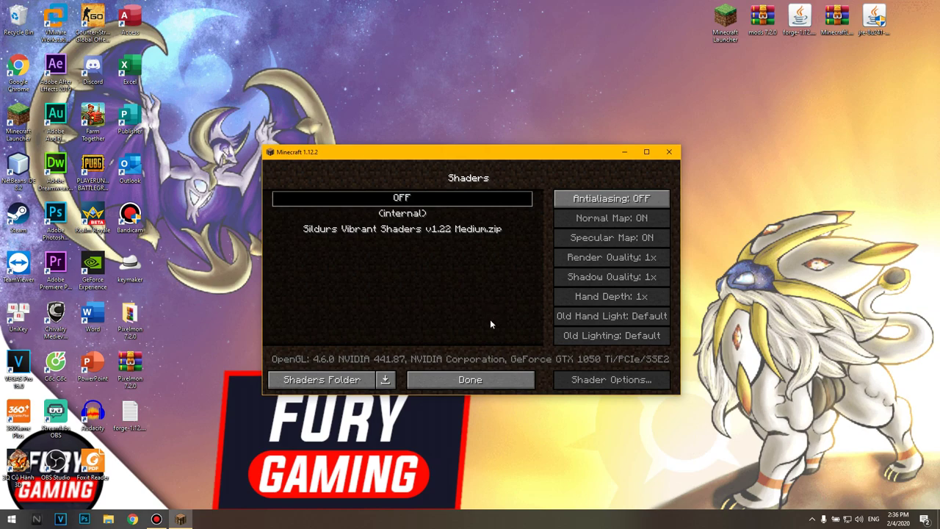
Leave the shader list, maximize the game window, and set Smooth Lighting to Maximum in the video settings
left_click(482, 379)
left_click(647, 151)
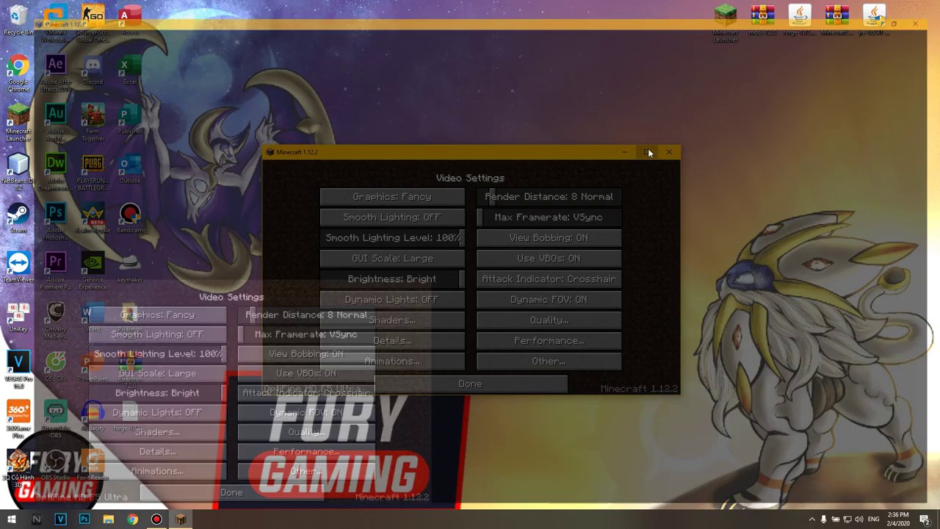
left_click_drag(454, 215, 466, 213)
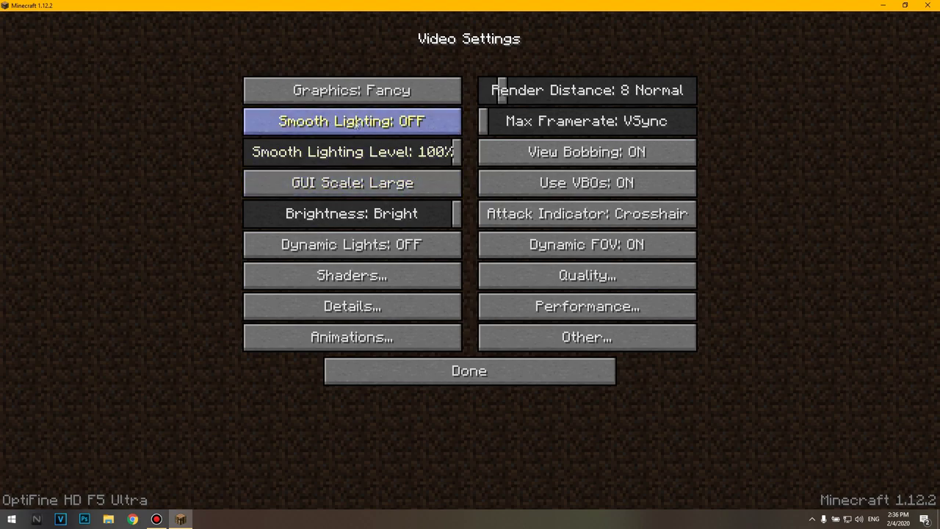
left_click(386, 122)
left_click(386, 122)
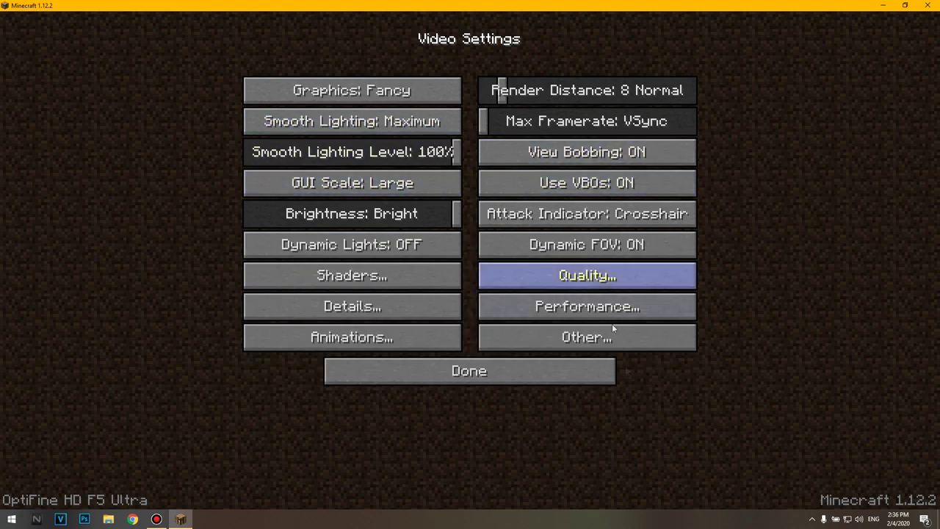
Set Clear Water to ON in the quality settings and return to the main options screen
left_click(599, 282)
left_click(384, 153)
left_click(385, 153)
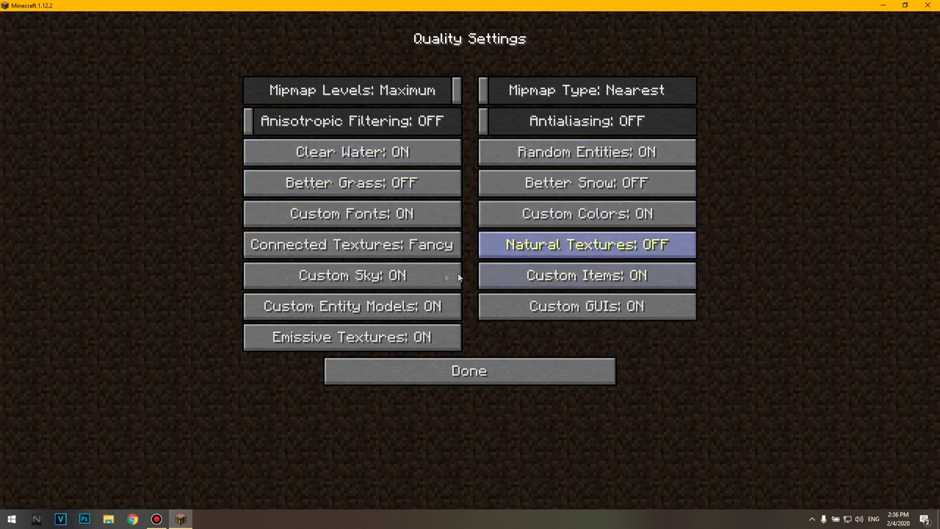
left_click(504, 378)
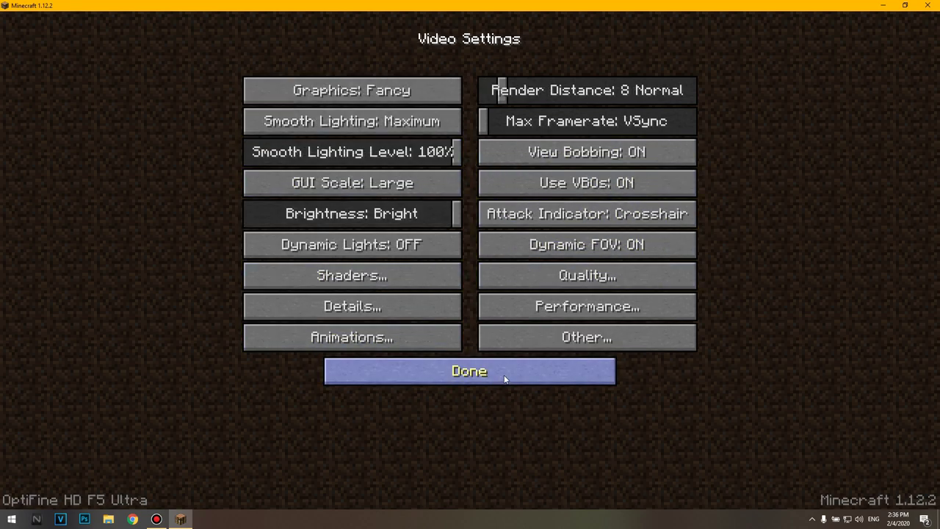
left_click(514, 363)
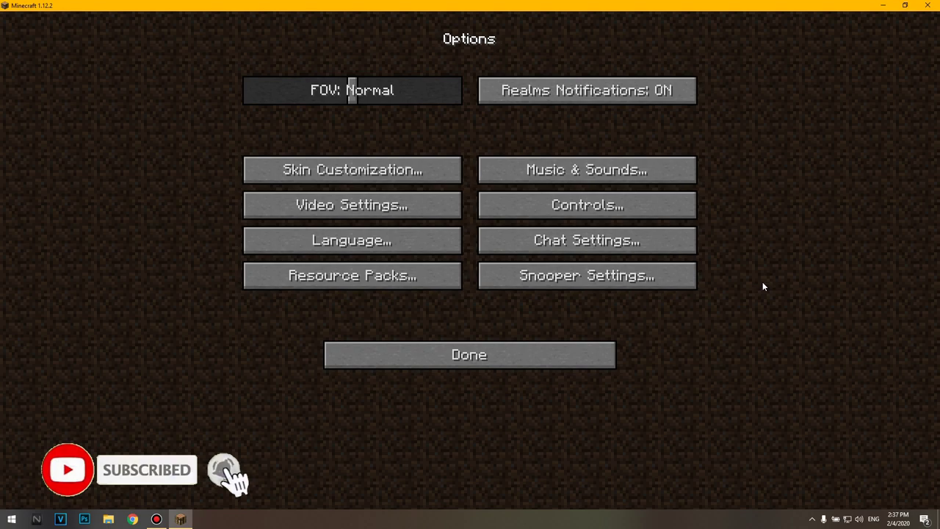
Turn Auto-Jump OFF in the game's controls settings
left_click(622, 207)
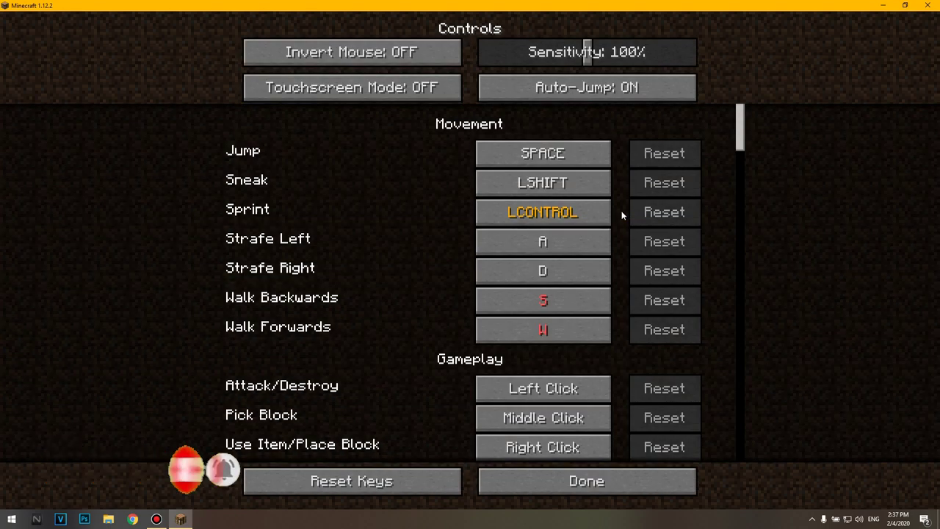
left_click(603, 87)
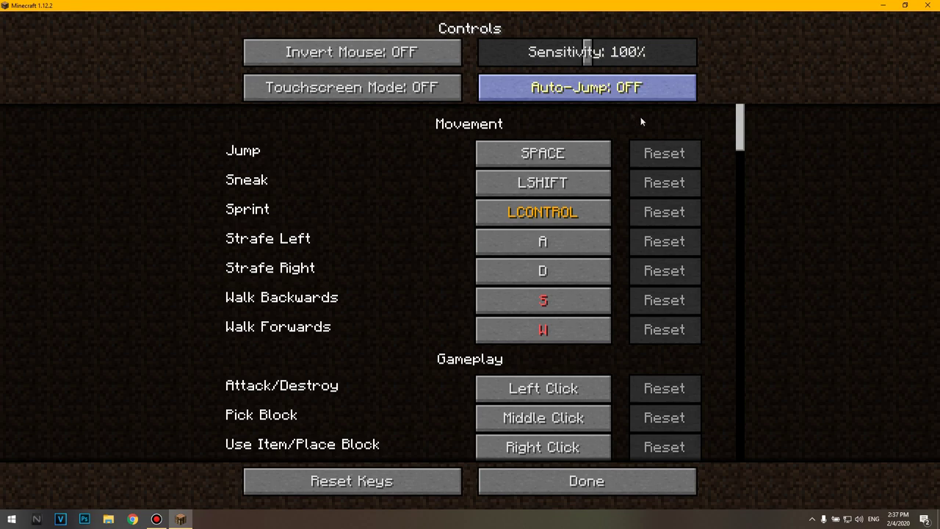
left_click(643, 97)
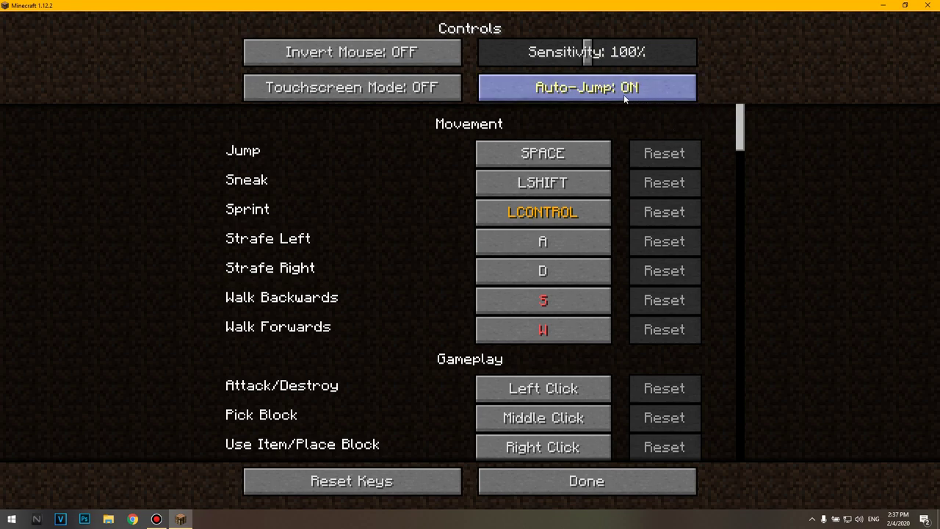
left_click(624, 94)
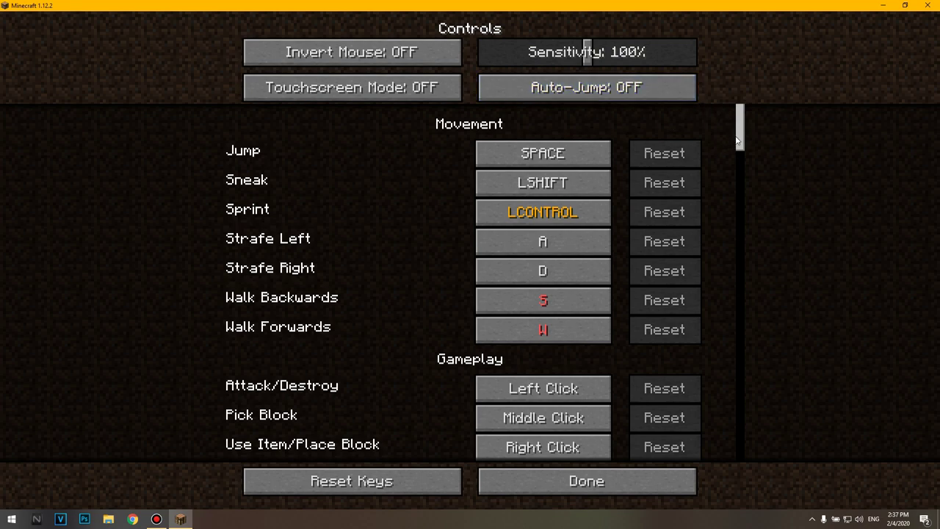
Bind the Open Backpack control in the Backpacks section to NUMPAD9
left_click_drag(740, 140, 746, 219)
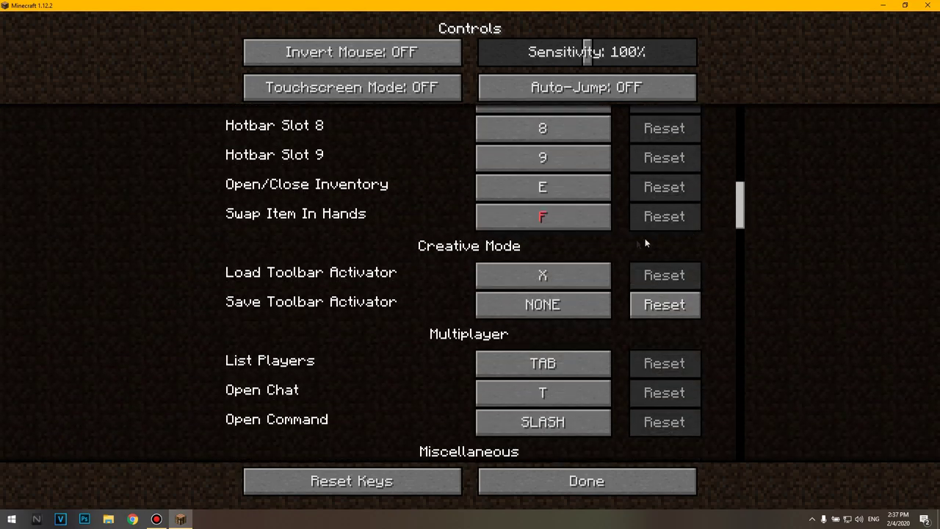
scroll(678, 261, "down", 4)
left_click_drag(744, 227, 744, 258)
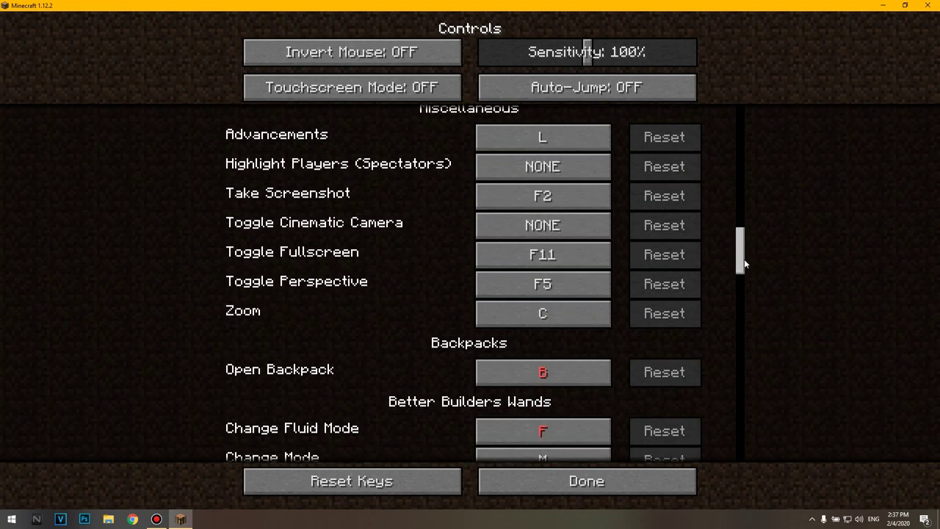
left_click(535, 374)
key("KP_9")
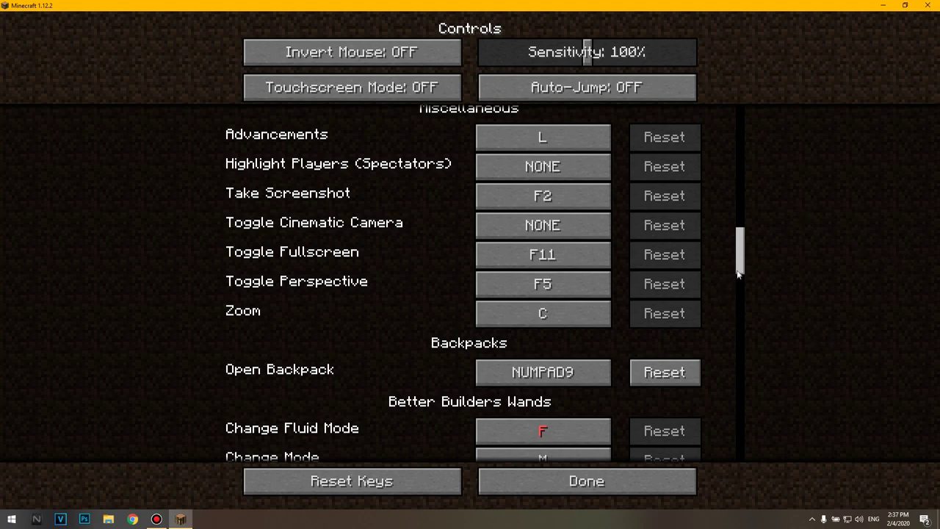
Bind the Better Builders Wands controls: Change Fluid Mode to NUMPAD7 and Change Mode to NUMPAD8
scroll(573, 316, "down", 8)
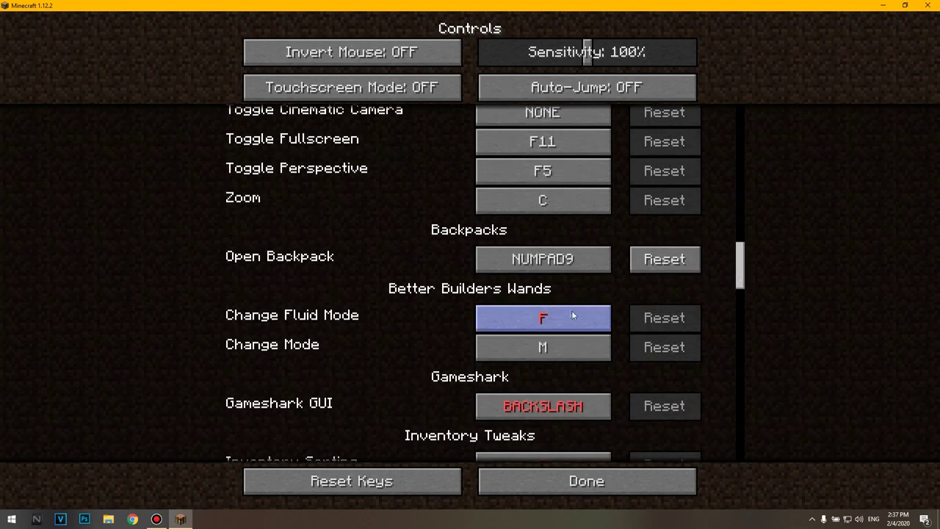
left_click(562, 315)
key("KP_7")
left_click(547, 345)
key("KP_8")
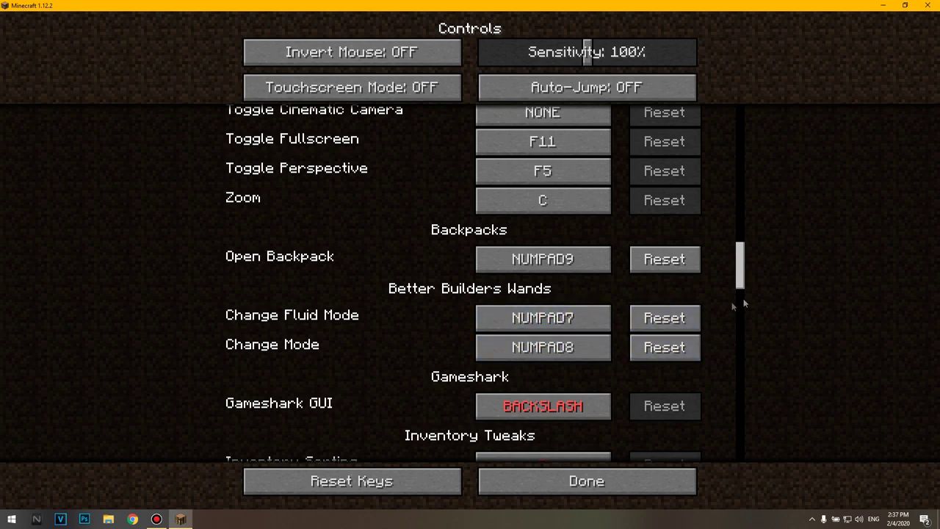
Bind Gameshark GUI to H and the Inventory Tweaks Inventory Sorting control to X
left_click(547, 404)
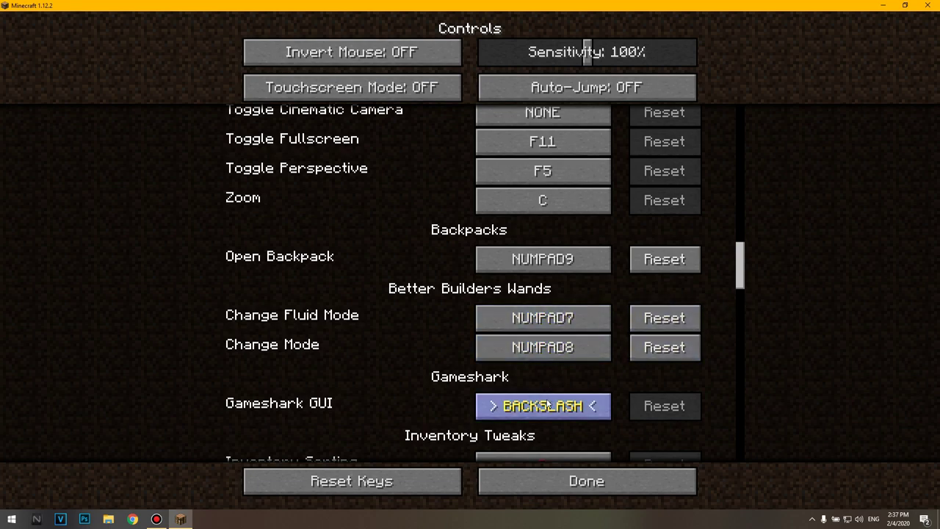
key("h")
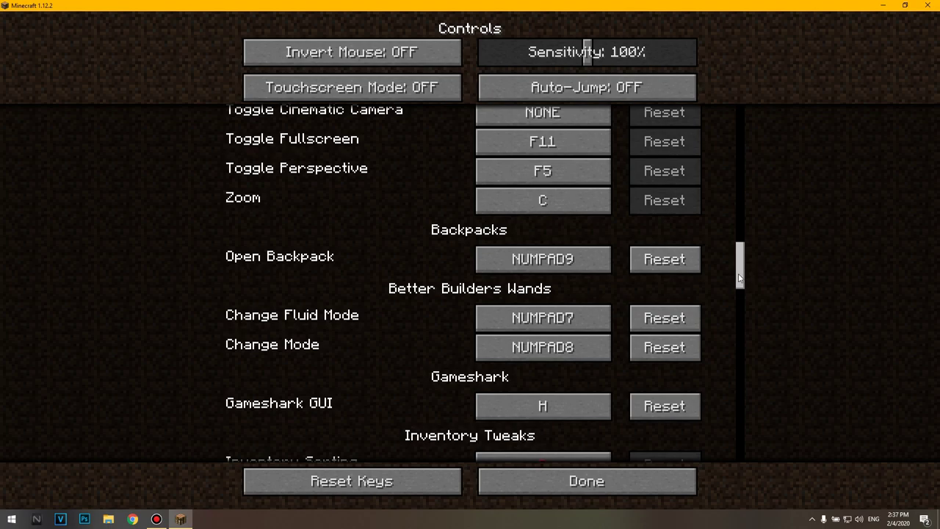
scroll(740, 278, "down", 15)
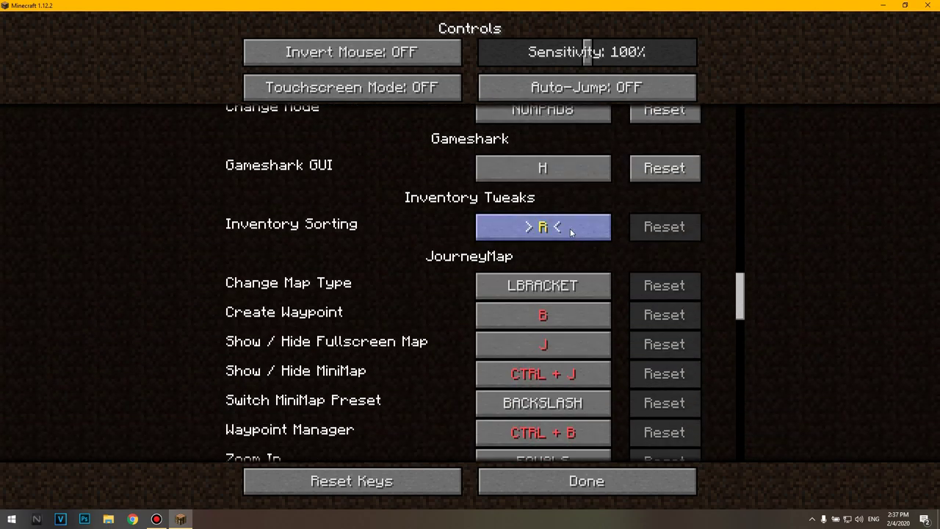
key("x")
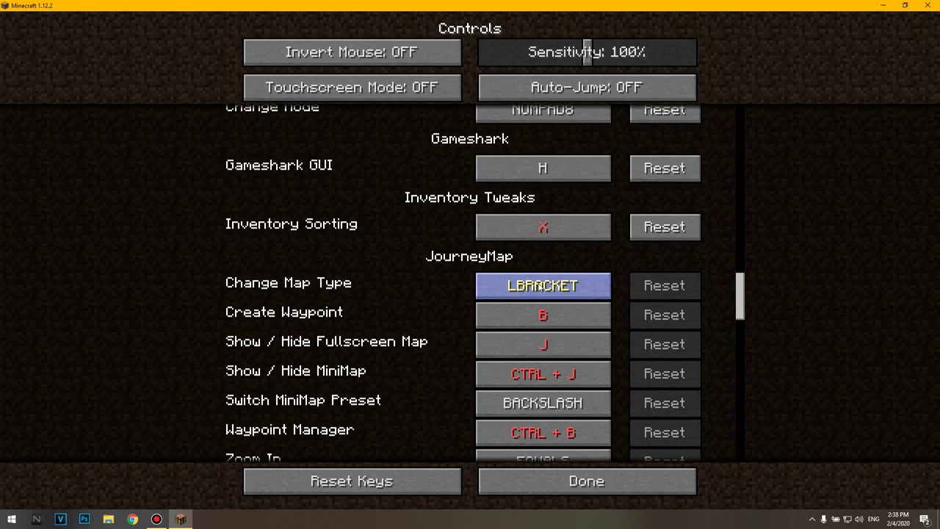
Bind the JourneyMap controls Create Waypoint to J, Show / Hide Fullscreen Map to M and Show / Hide MiniMap to N
left_click(576, 315)
key("j")
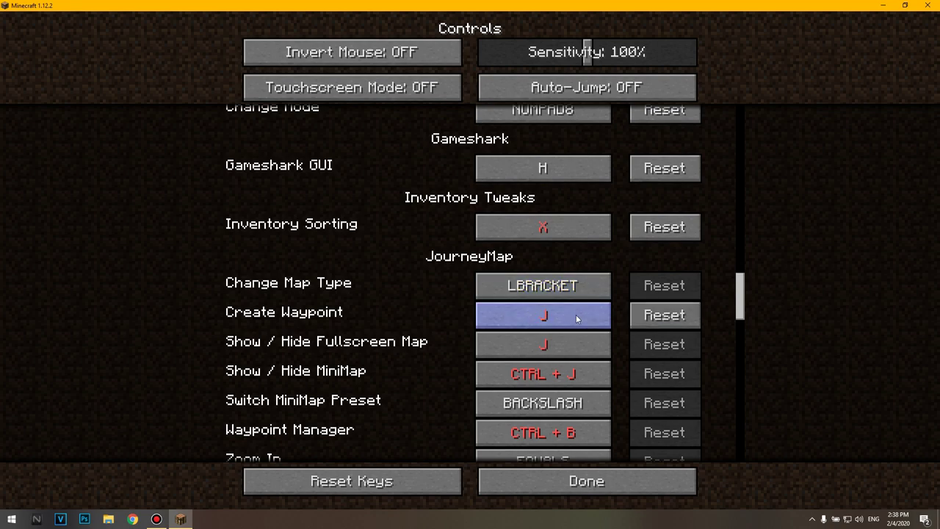
left_click(564, 353)
key("m")
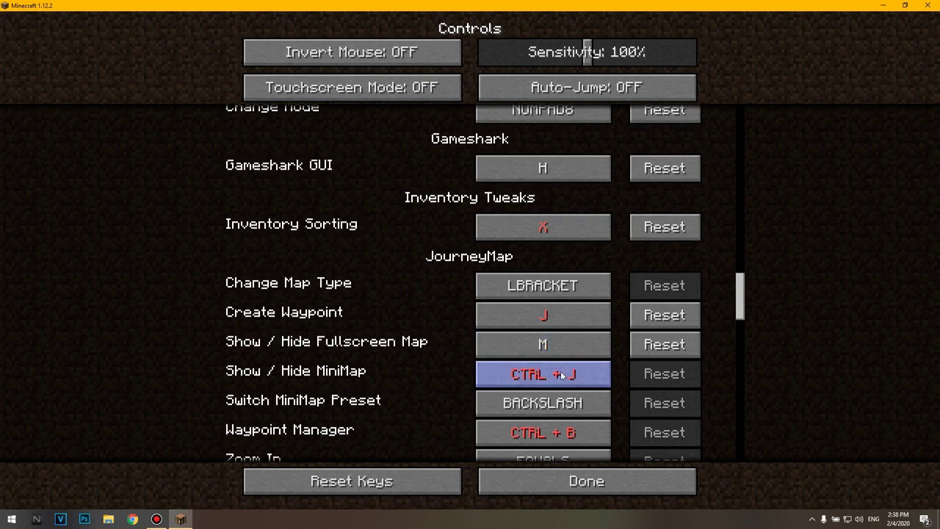
left_click(562, 376)
key("n")
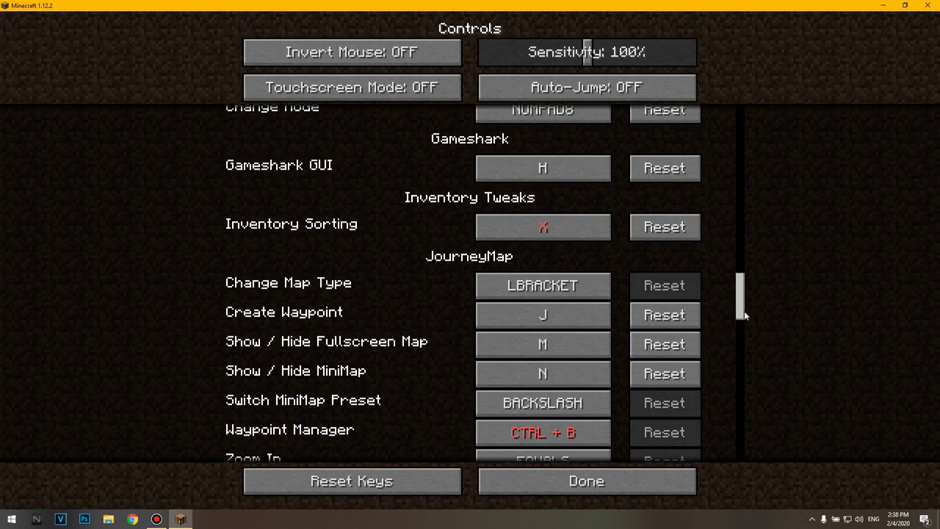
Bind JourneyMap's Waypoint Manager to B, Zoom In to LEFT and Zoom Out to RIGHT
left_click_drag(740, 309, 741, 328)
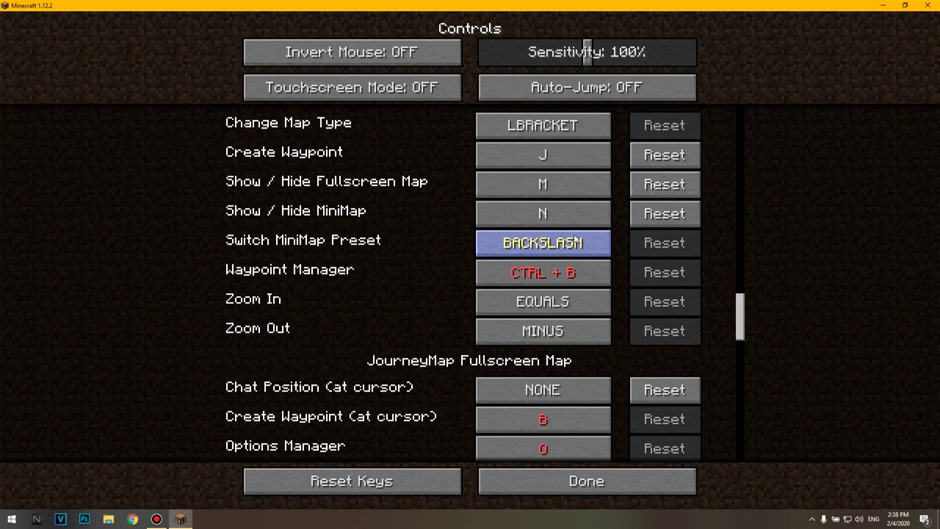
left_click(556, 279)
key("b")
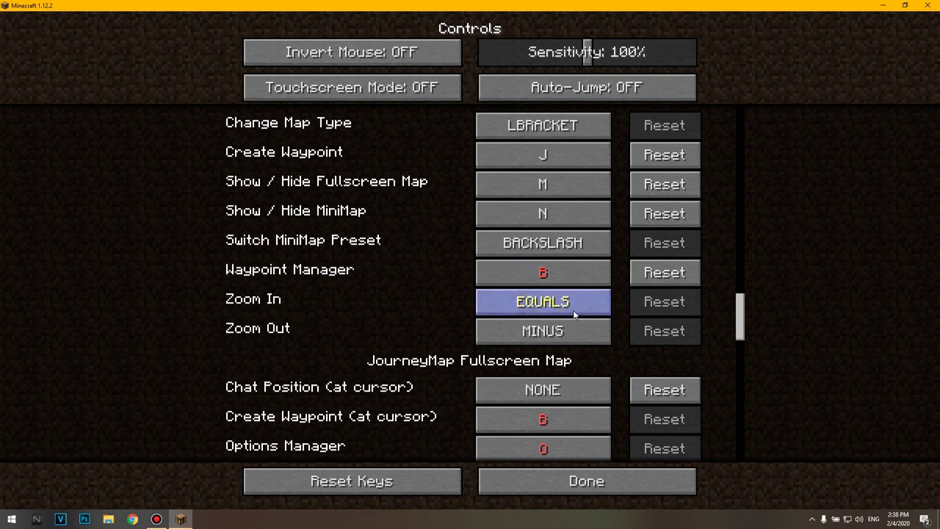
left_click(571, 309)
key("Left")
left_click(573, 331)
key("Right")
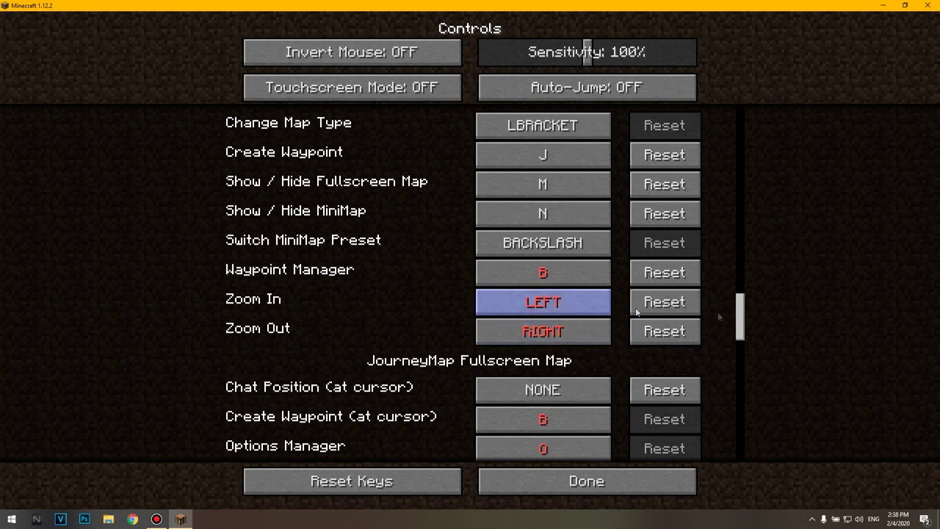
Bind the JourneyMap Fullscreen Map pan controls: East to NUMPAD6, North to NUMPAD5, South to NUMPAD4 and West to NUMPAD3
scroll(745, 323, "down", 13)
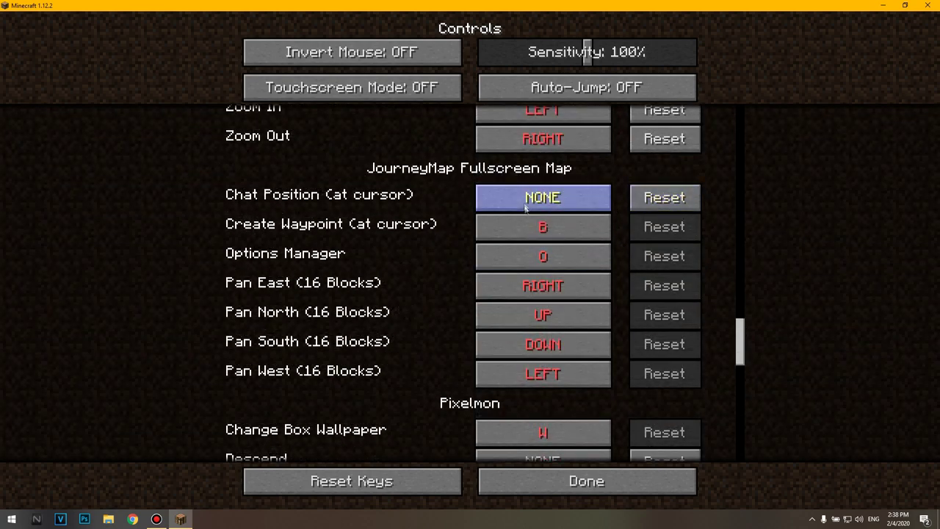
left_click(556, 287)
key("KP_6")
left_click(570, 313)
key("KP_5")
left_click(558, 345)
key("KP_4")
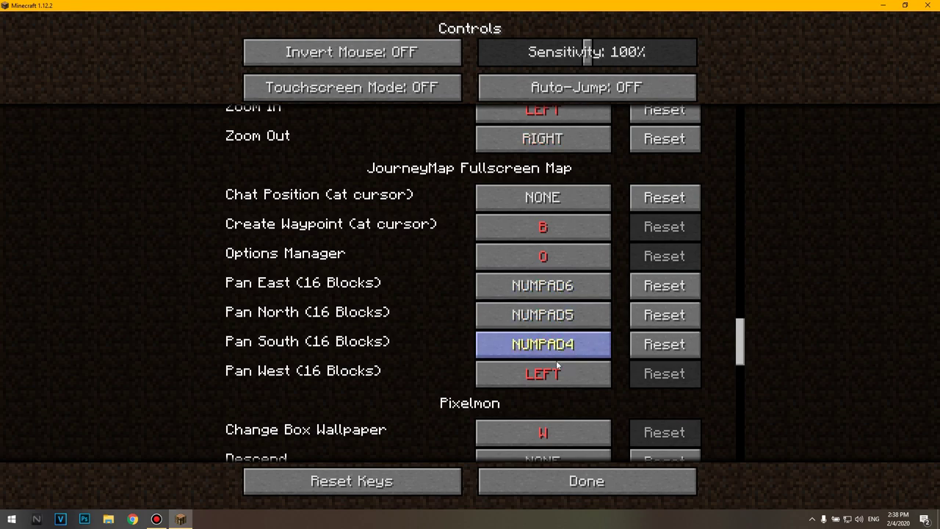
left_click(558, 373)
key("KP_3")
Bind the JourneyMap Fullscreen Map's Create Waypoint (at cursor) to NUMPAD2 and Options Manager to NUMPAD1
left_click(570, 229)
key("KP_2")
left_click(570, 257)
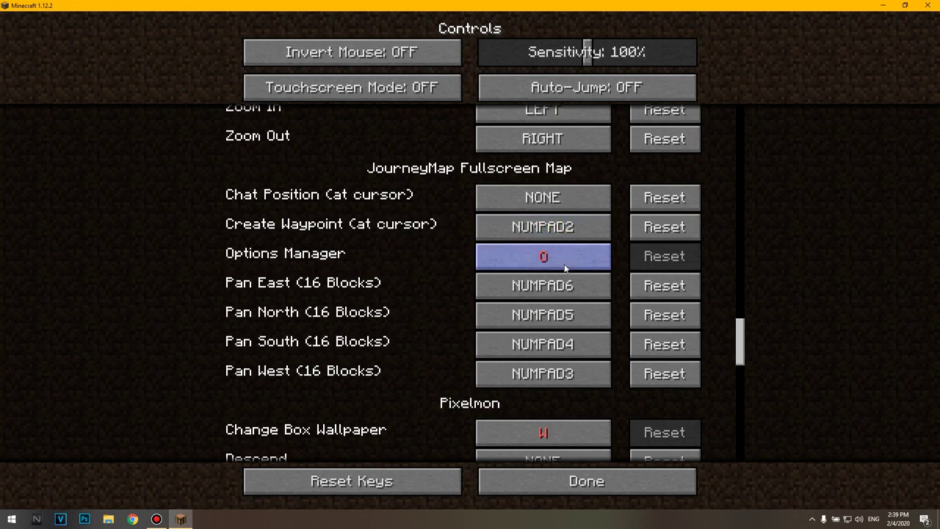
key("KP_1")
Check the Pixelmon key bindings, then finish the controls setup and return to the title screen
left_click_drag(742, 335, 743, 371)
mouse_move(743, 373)
left_mouse_down()
mouse_move(755, 430)
mouse_move(760, 368)
left_mouse_up()
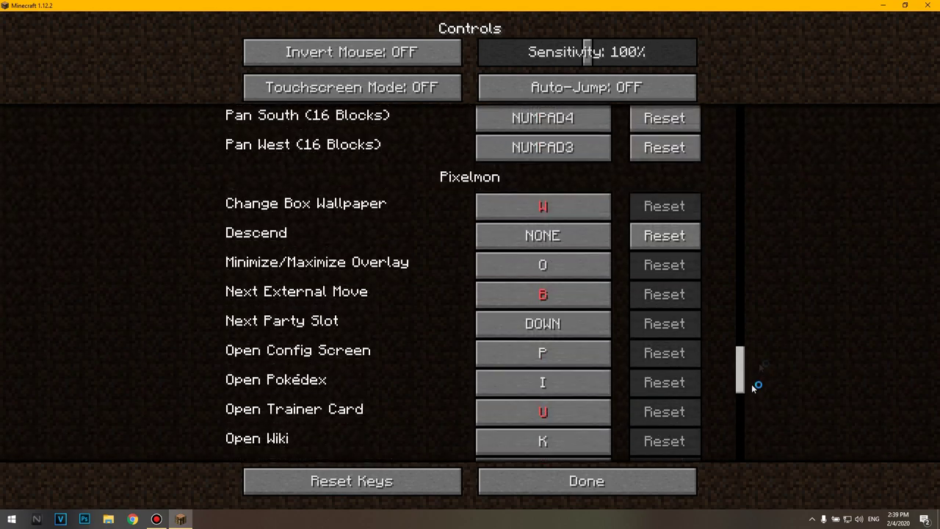
left_click(599, 481)
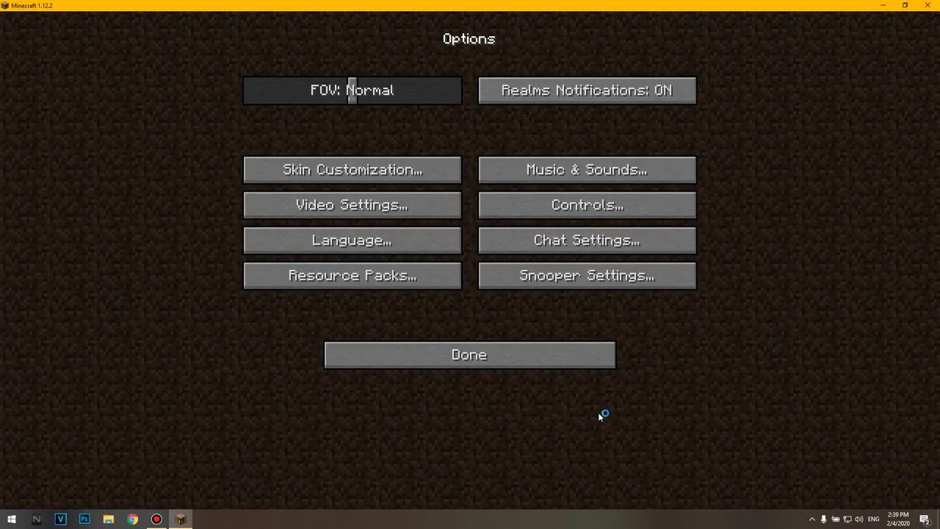
left_click(567, 349)
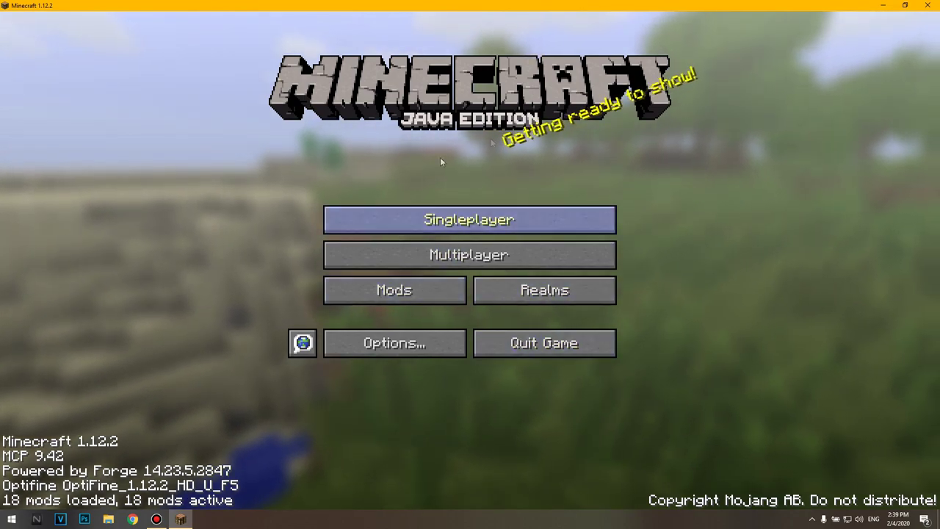
Activate the Annahstas_Beastrinia_1.12 resource pack and return to the title screen
left_click(416, 343)
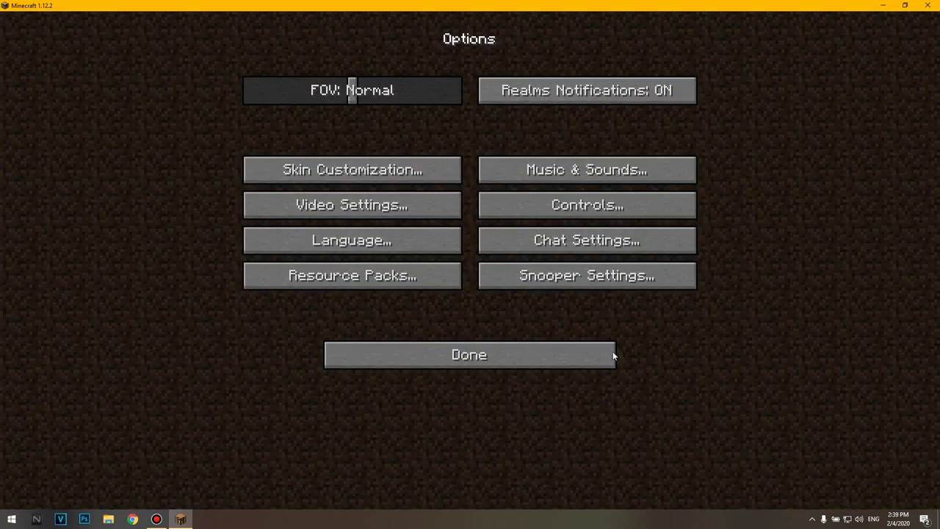
left_click(381, 277)
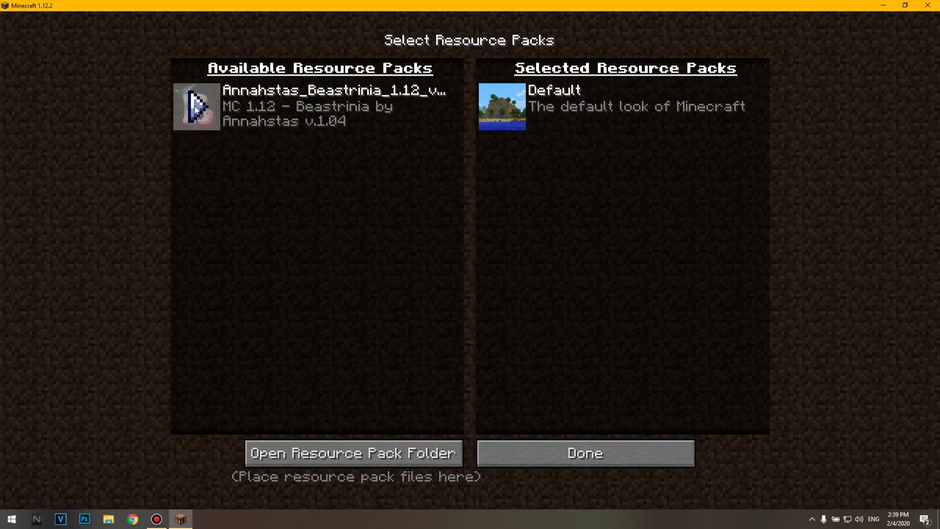
left_click(196, 106)
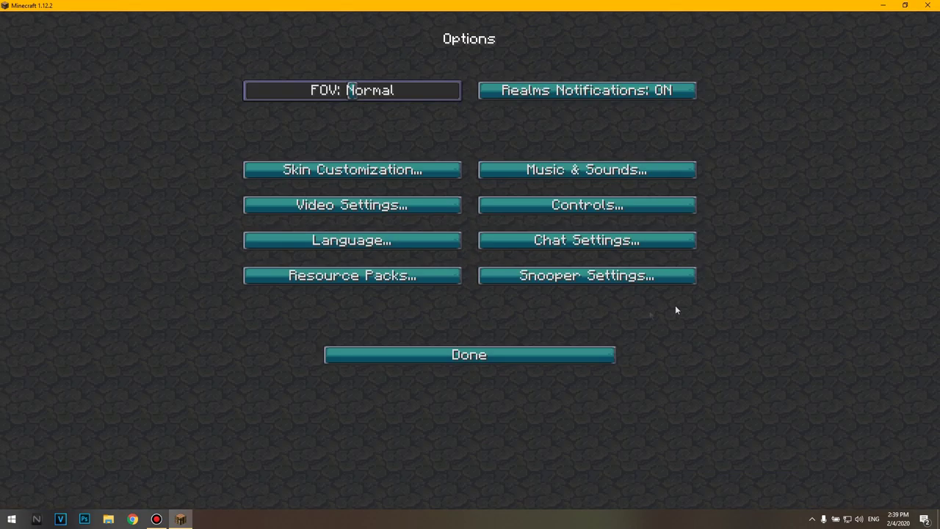
left_click(498, 355)
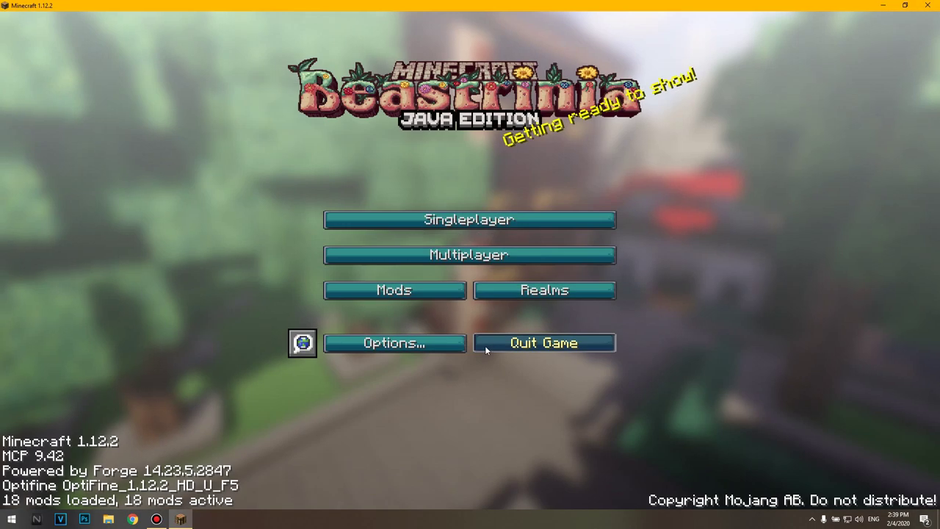
Create a new single-player world in Creative mode and pick Charmander as the starter Pokémon
left_click(457, 223)
left_click(555, 446)
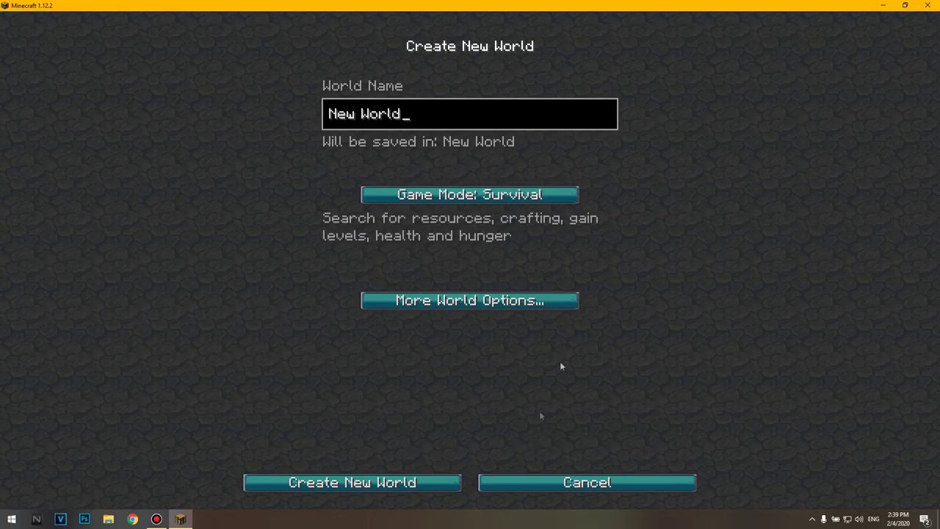
left_click(534, 200)
left_click(535, 199)
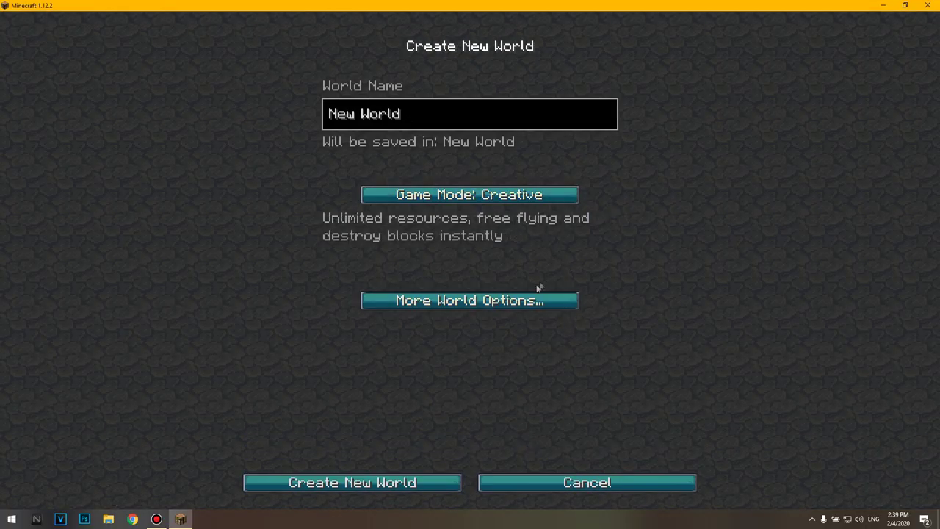
left_click(514, 301)
left_click(487, 305)
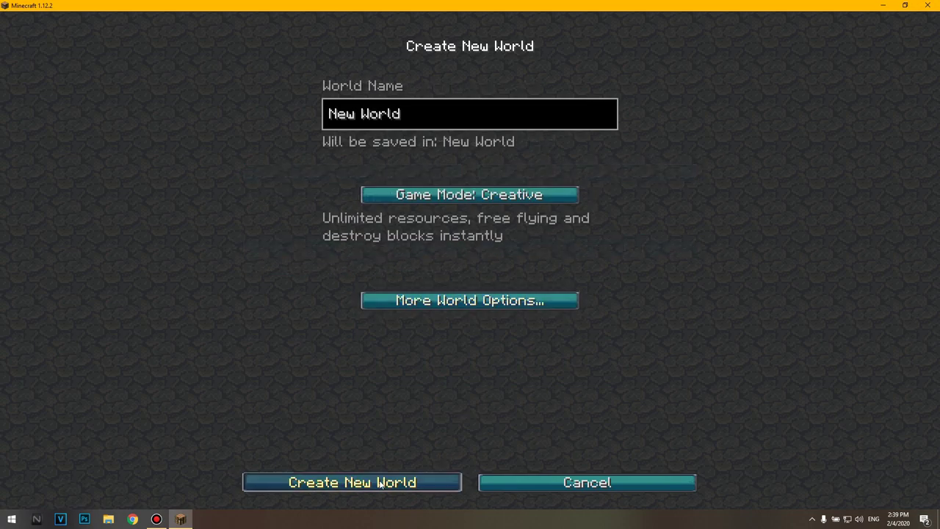
left_click(379, 485)
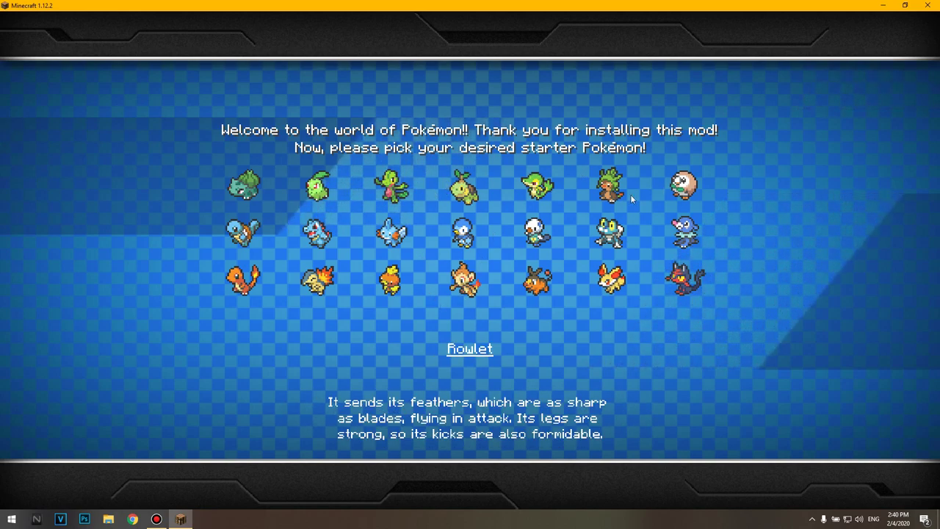
left_click(244, 279)
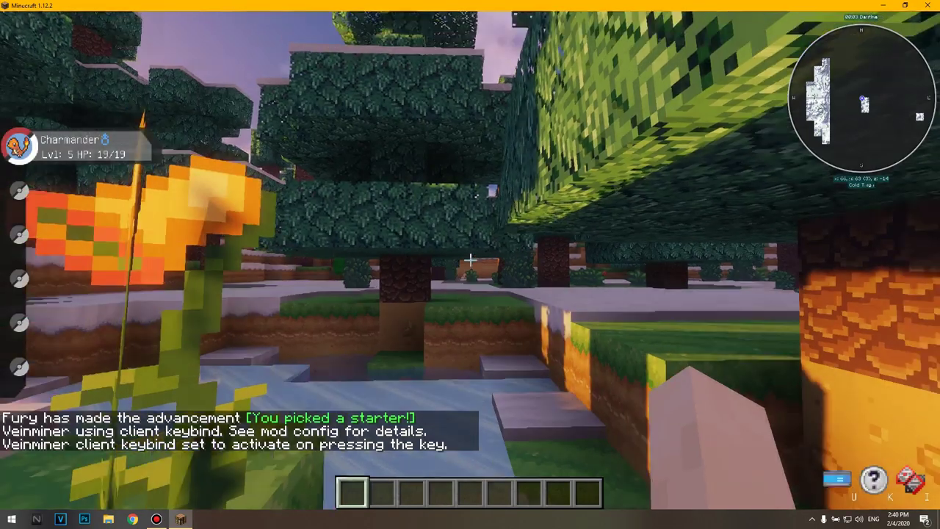
left_click(560, 405)
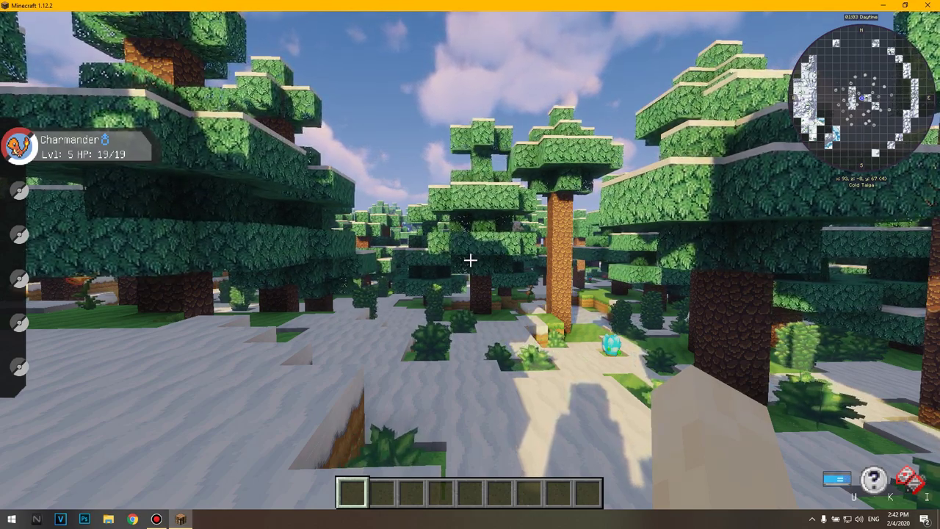
Bring up the JourneyMap fullscreen map and switch its UI theme to Purist
key("j")
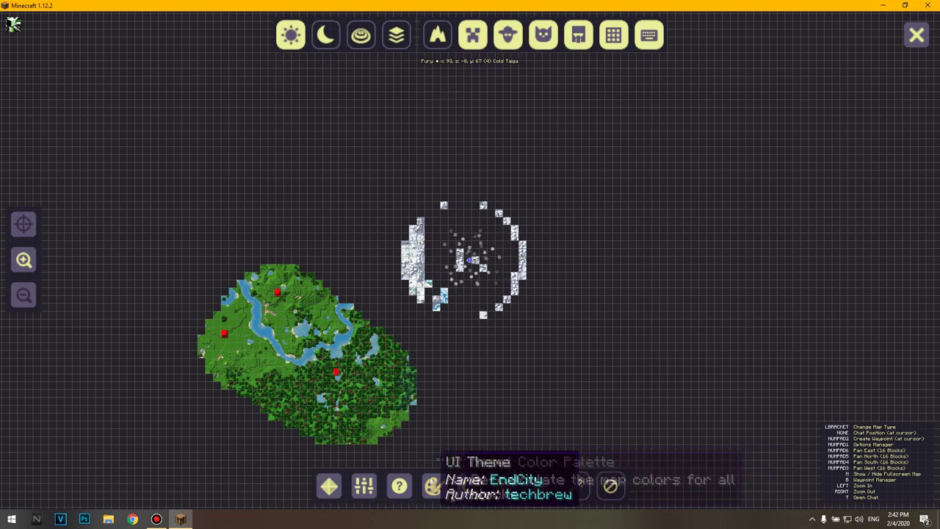
left_click(433, 484)
left_click(432, 483)
left_click(434, 484)
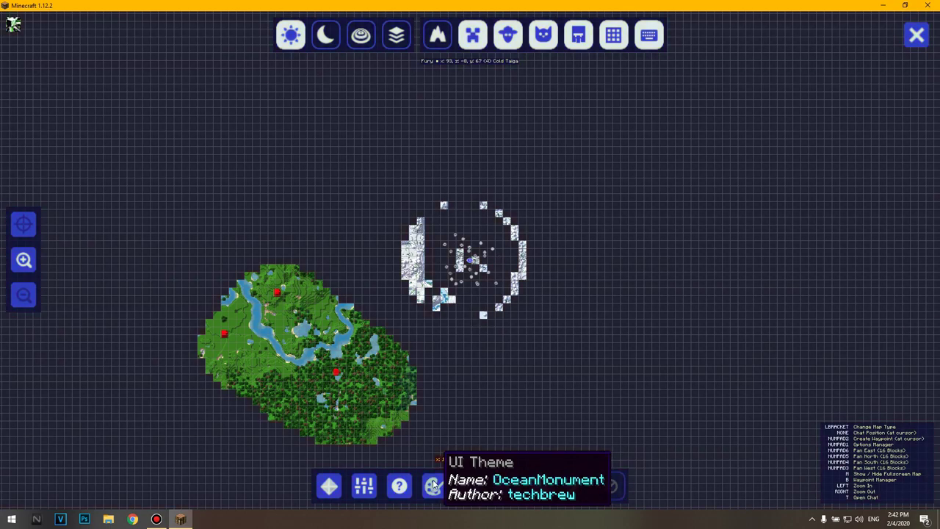
left_click(434, 484)
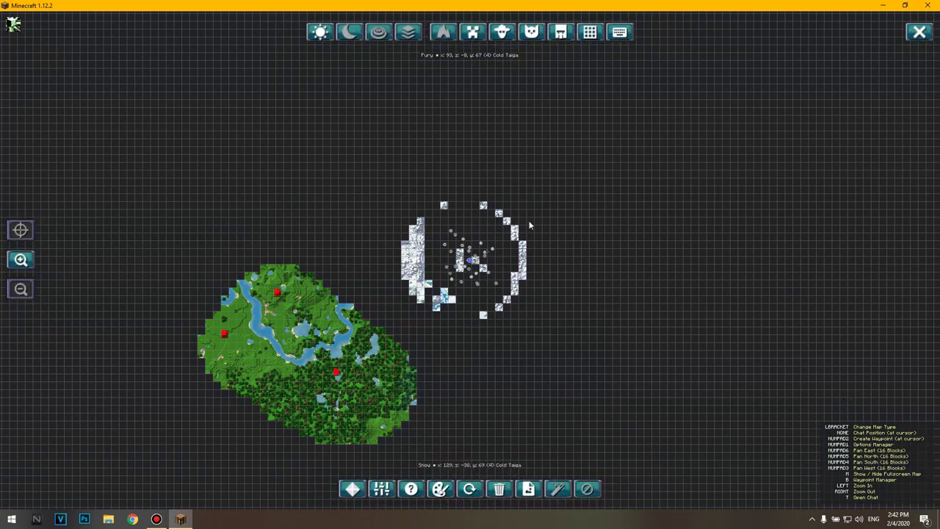
Open the JourneyMap options and collapse all the expanded setting sections
left_click(382, 490)
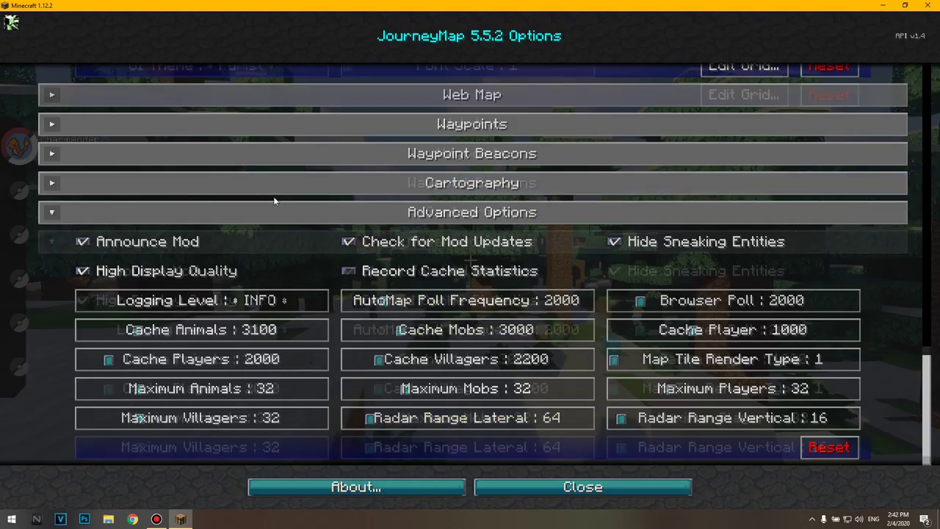
scroll(273, 197, "up", 2)
scroll(273, 196, "up", 15)
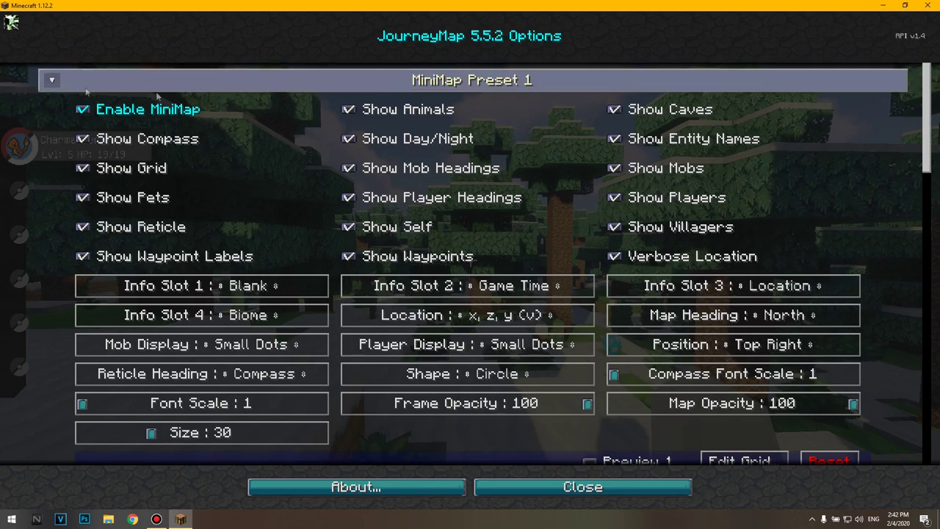
left_click(53, 81)
left_click(59, 110)
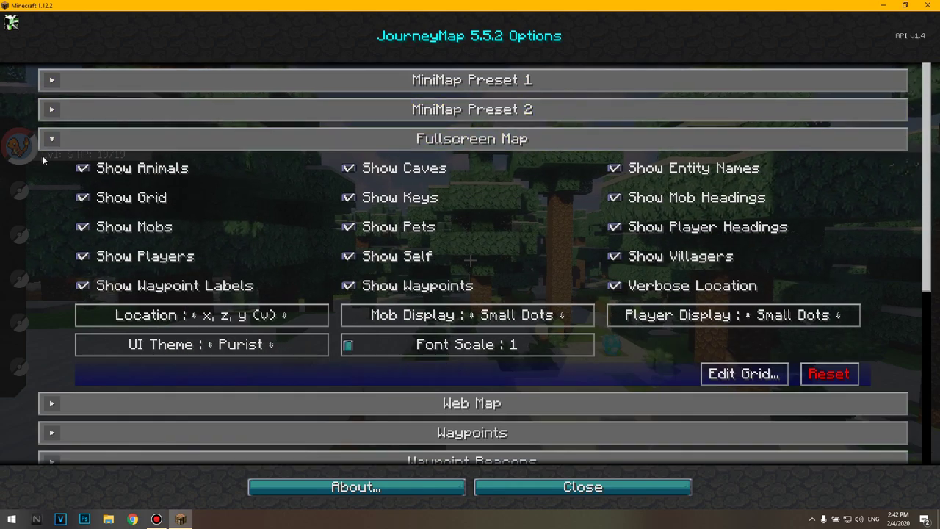
left_click(69, 138)
left_click(63, 285)
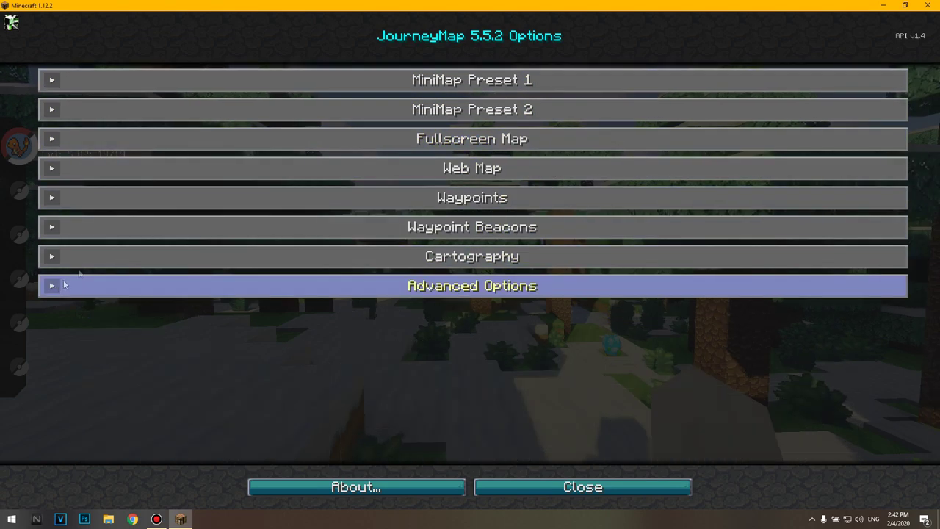
In MiniMap Preset 1, hide the grid, pets, animals, caves, mobs, players, villagers, entity names, and mob and player headings
left_click(53, 80)
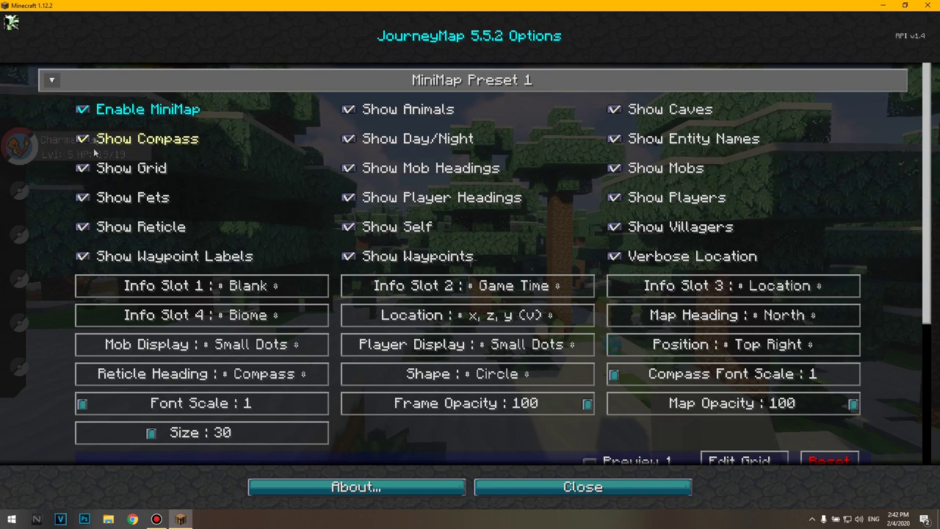
left_click(83, 170)
left_click(83, 197)
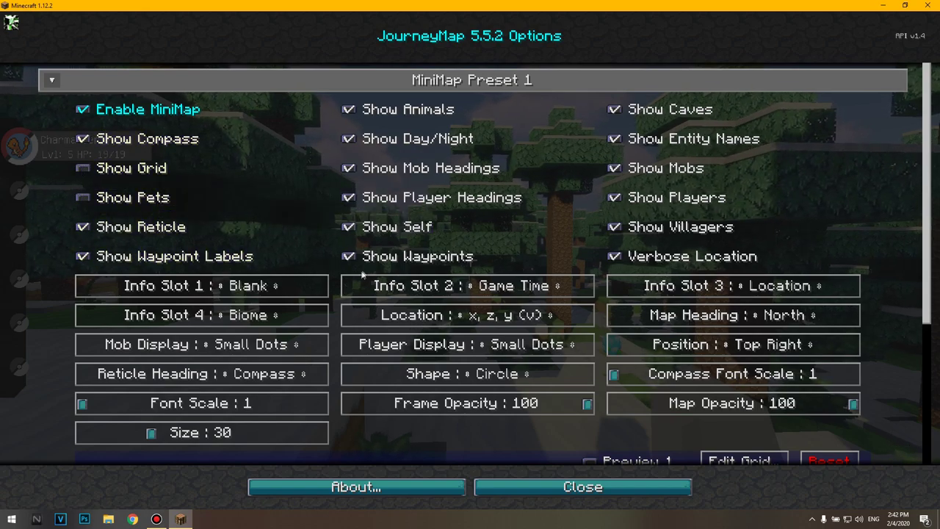
left_click(358, 197)
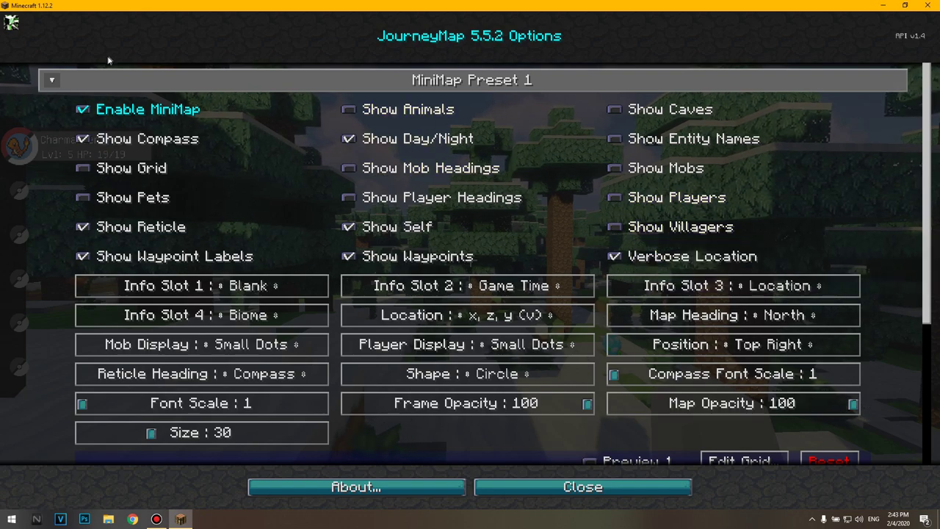
left_click(57, 79)
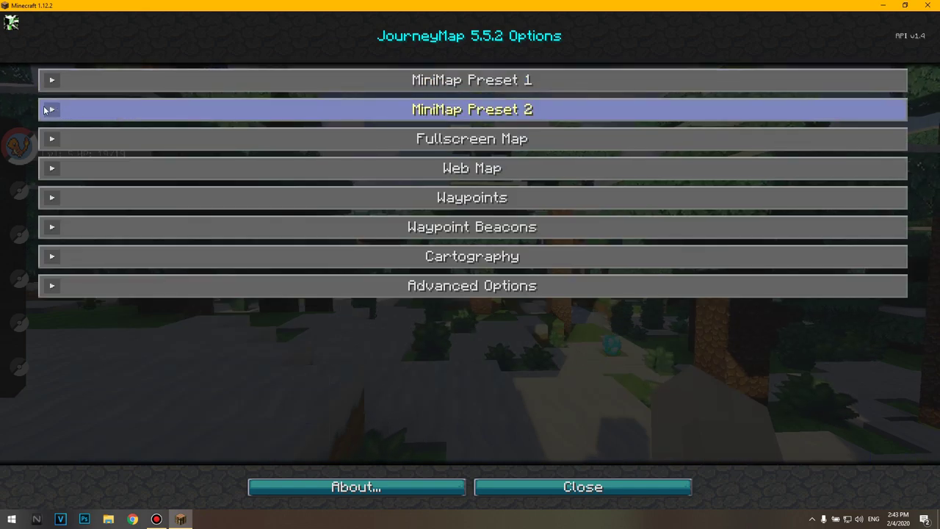
Disable the minimap in MiniMap Preset 2 and collapse that section
left_click(53, 110)
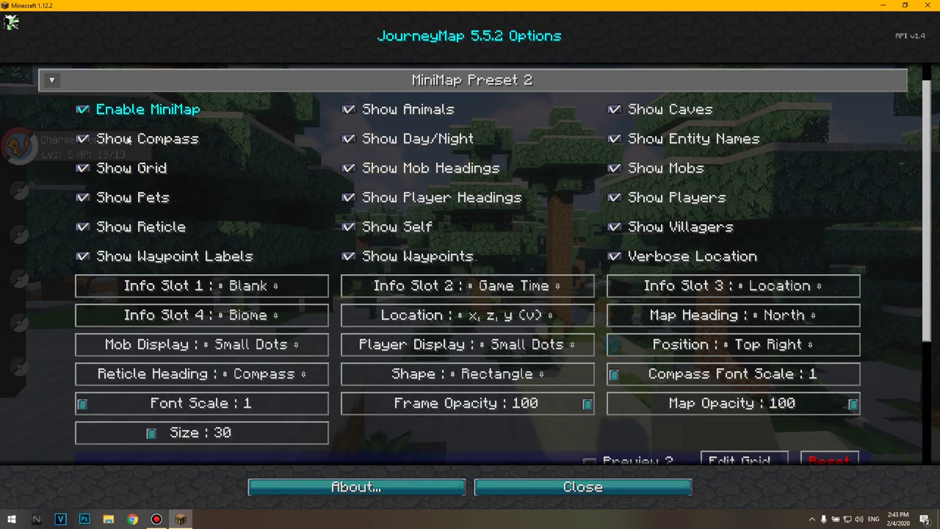
left_click(85, 109)
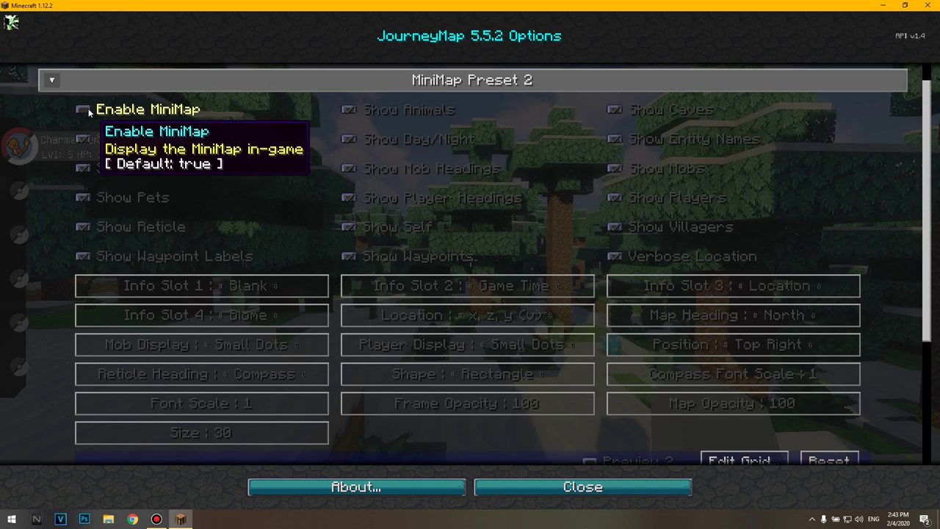
left_click(58, 86)
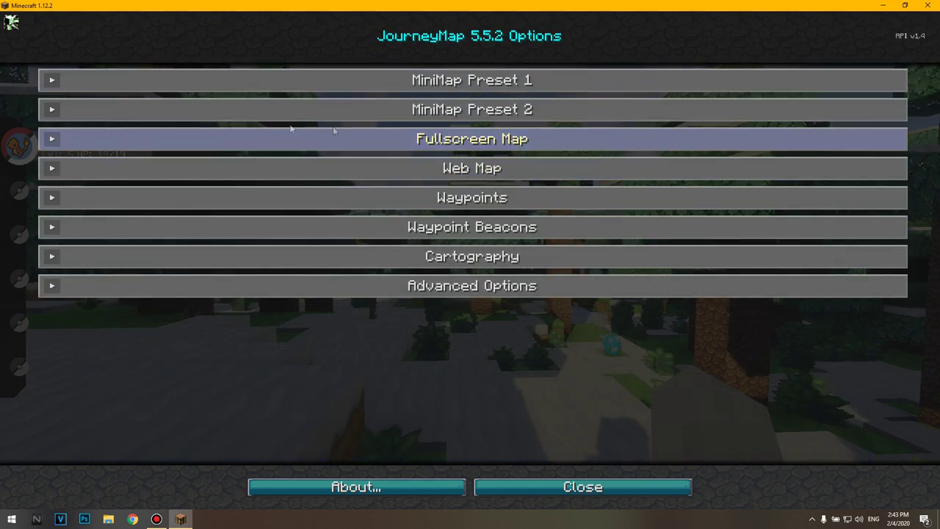
For the Fullscreen Map, hide animals, mobs, players, caves, keys, pets, villagers, entity names and mob and player headings, and set Location to x, y (v), z
left_click(60, 139)
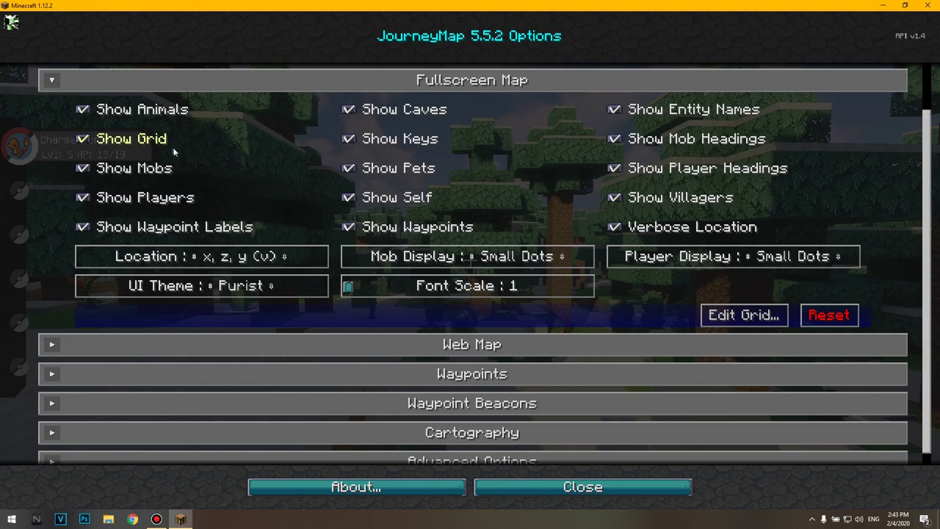
left_click(86, 109)
left_click(83, 200)
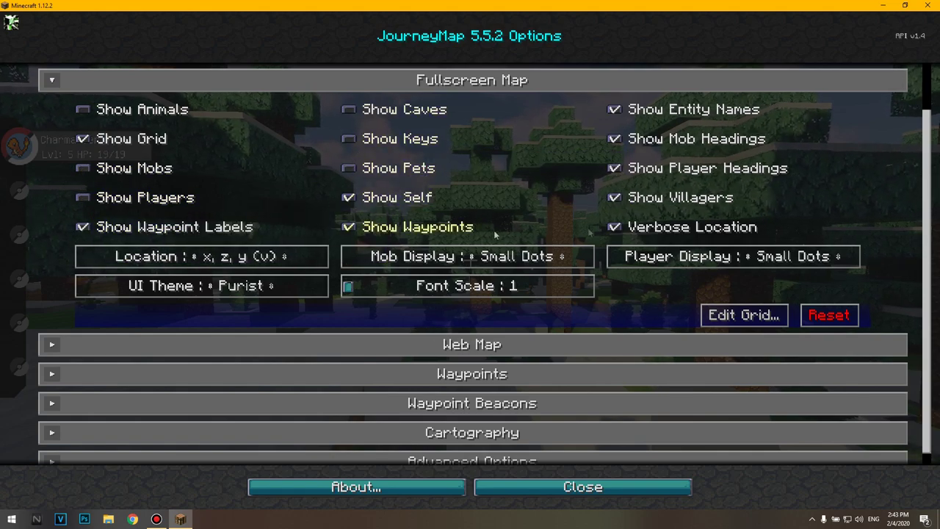
left_click(619, 198)
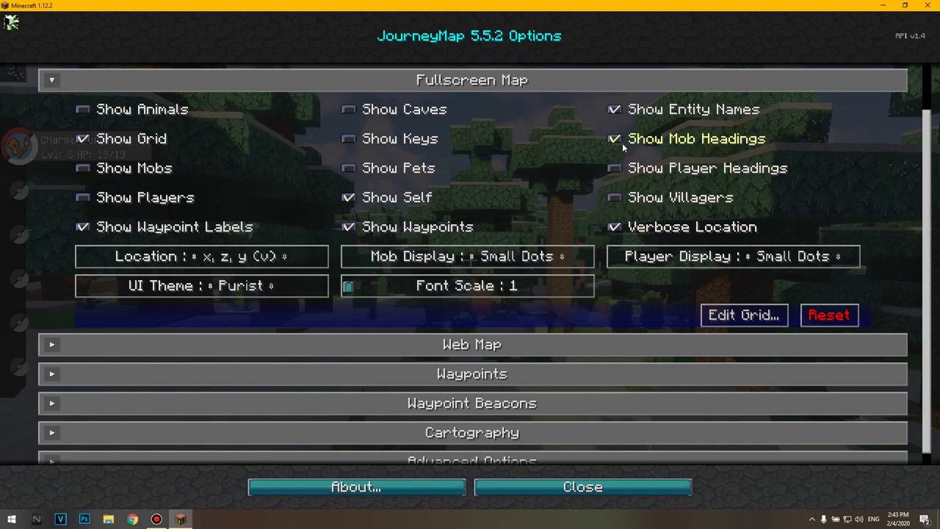
left_click(236, 259)
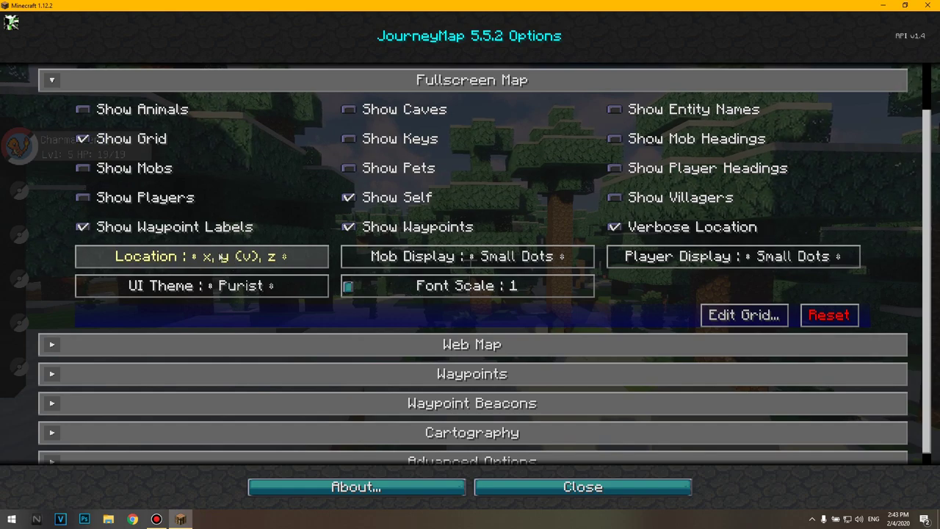
left_click(120, 87)
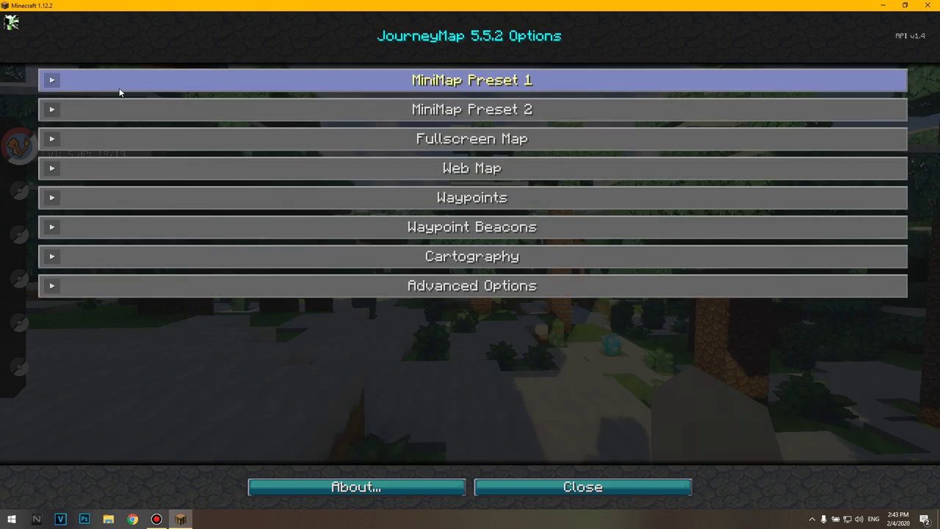
Set the Location format of MiniMap Preset 1 to x, y (v), z and return to the fullscreen map
left_click(163, 92)
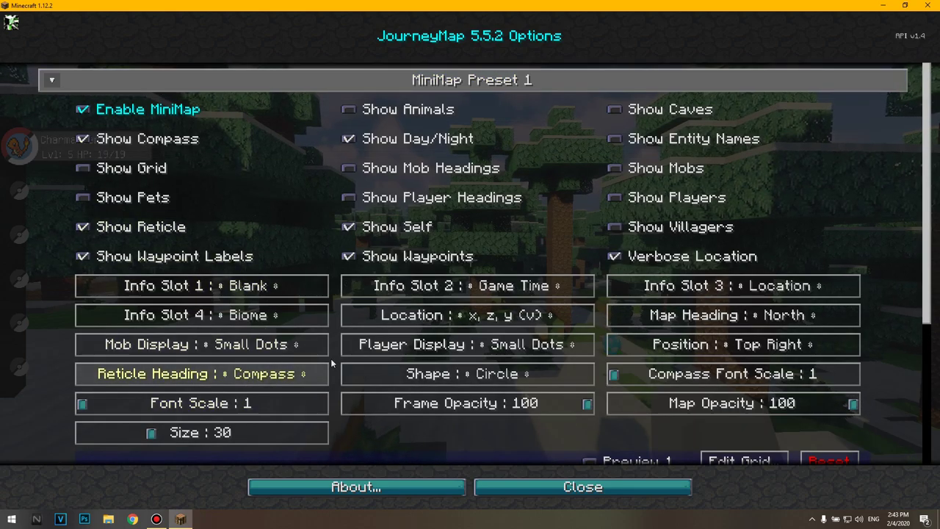
left_click(456, 315)
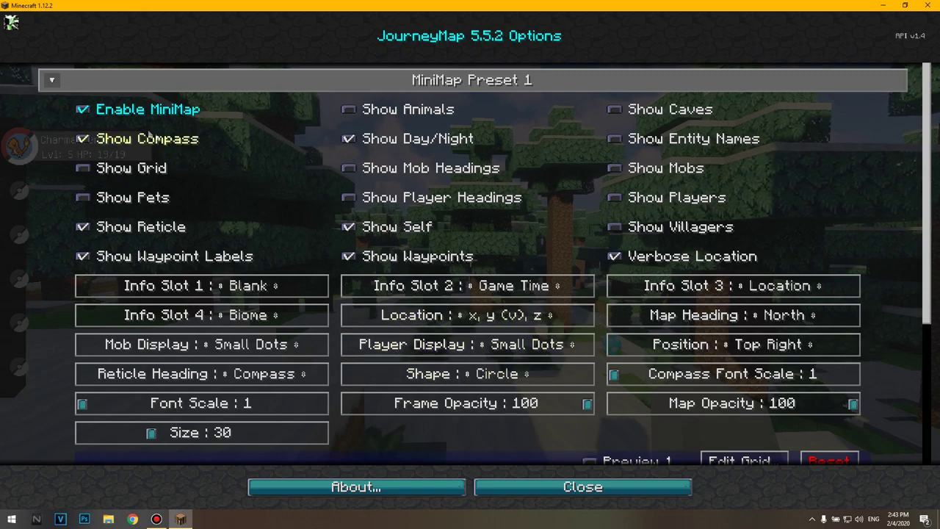
left_click(61, 78)
left_click(530, 486)
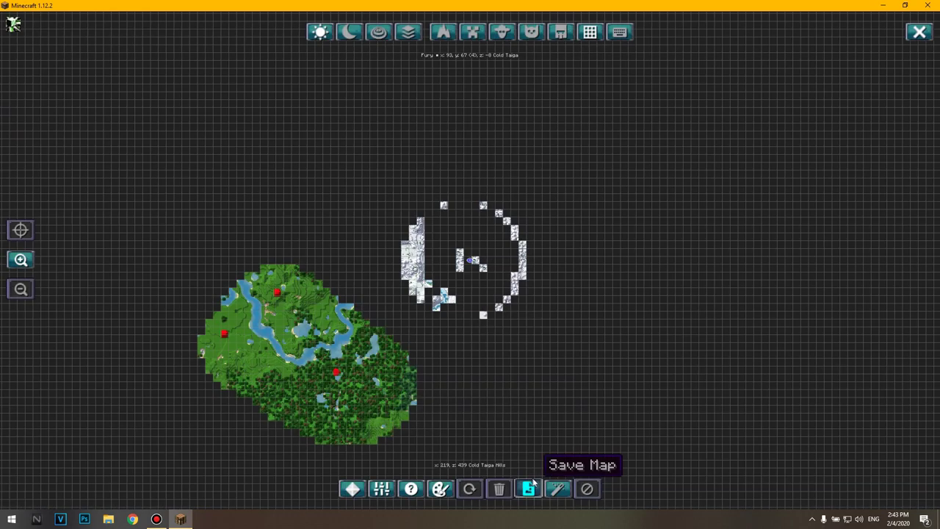
Turn off Show Grid in the Fullscreen Map options and go back to the map
key("Down")
key("Left")
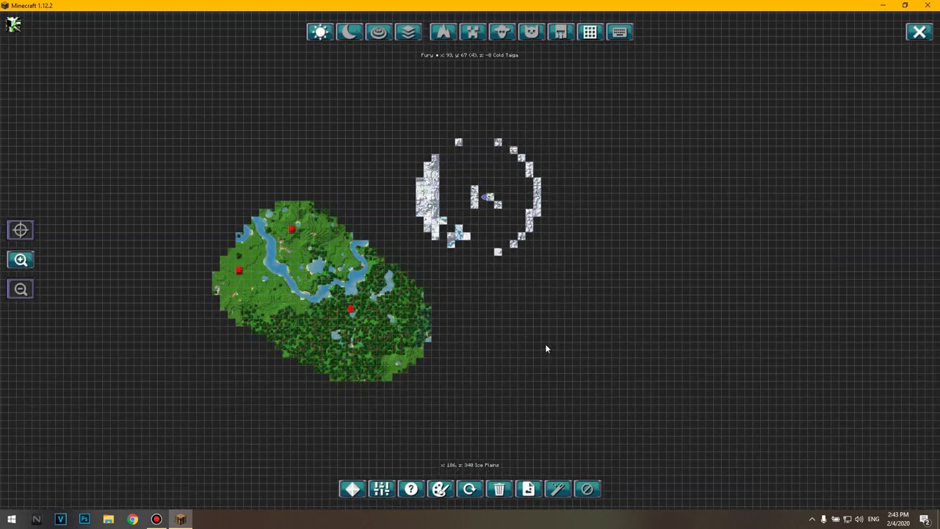
left_click(411, 488)
left_click(132, 138)
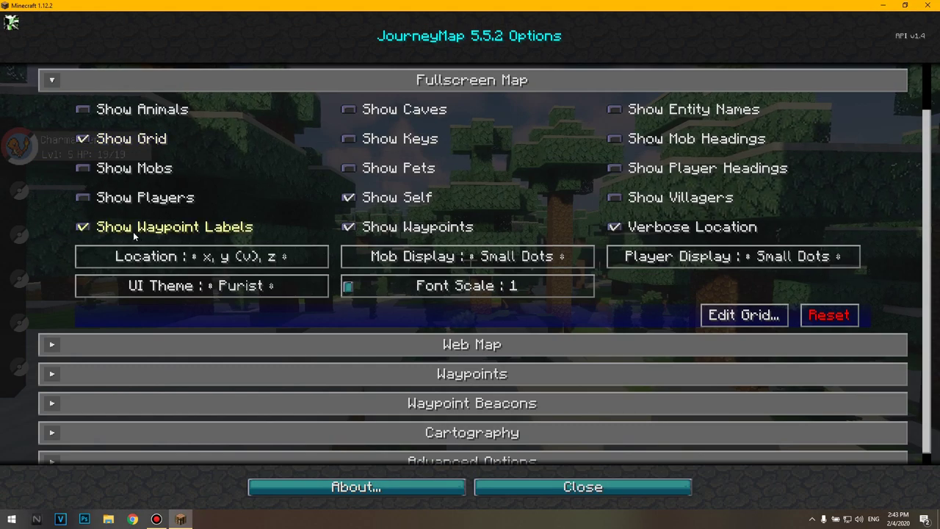
left_click(98, 140)
left_click(125, 80)
left_click(583, 487)
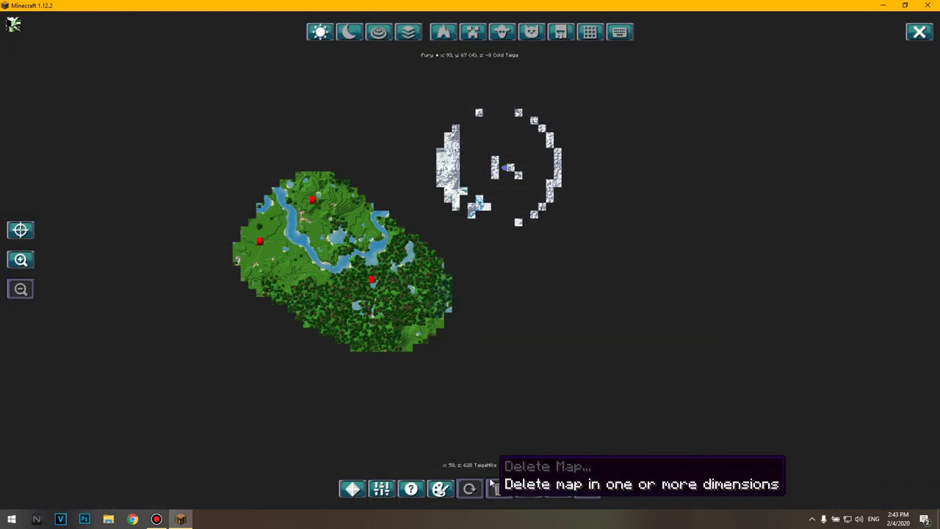
Inspect the snowy area around the player on the fullscreen map, return to the game and walk forward through the forest
scroll(481, 211, "up", 1)
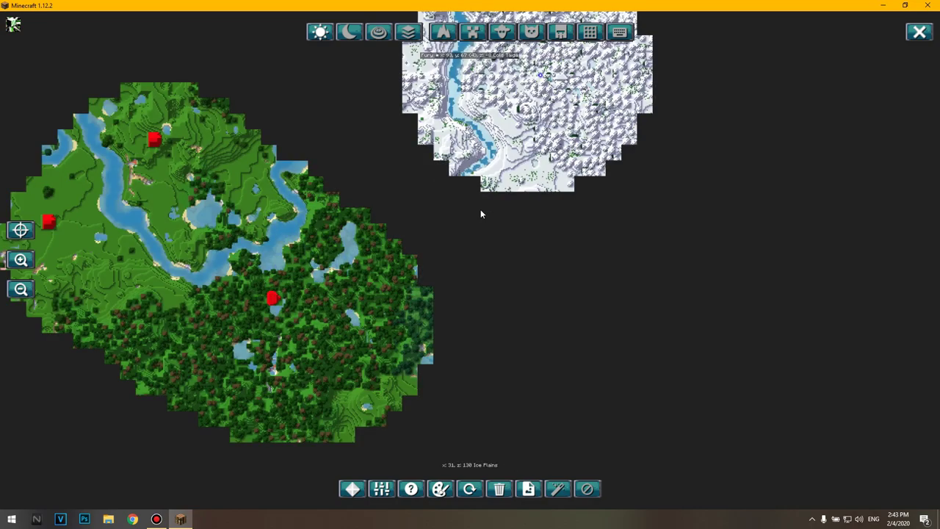
left_click_drag(484, 209, 432, 368)
scroll(522, 244, "up", 1)
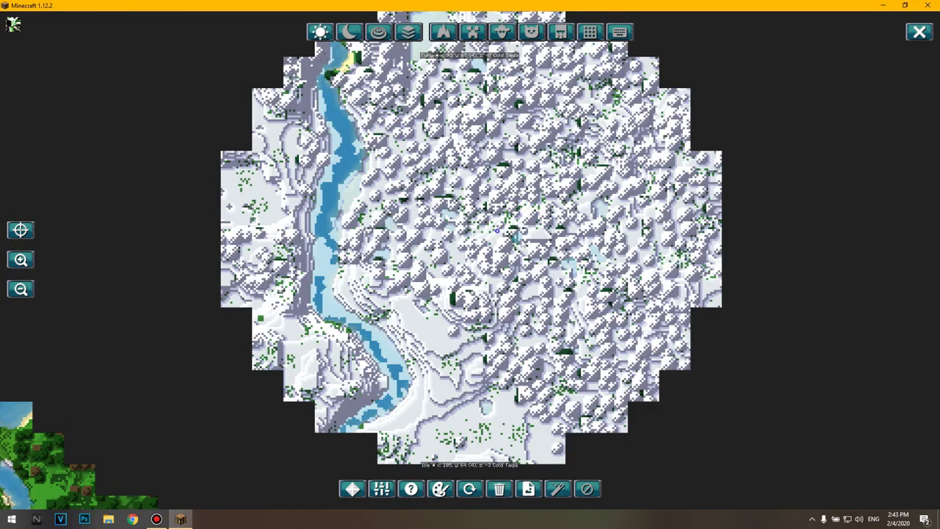
key("Escape")
key("w")
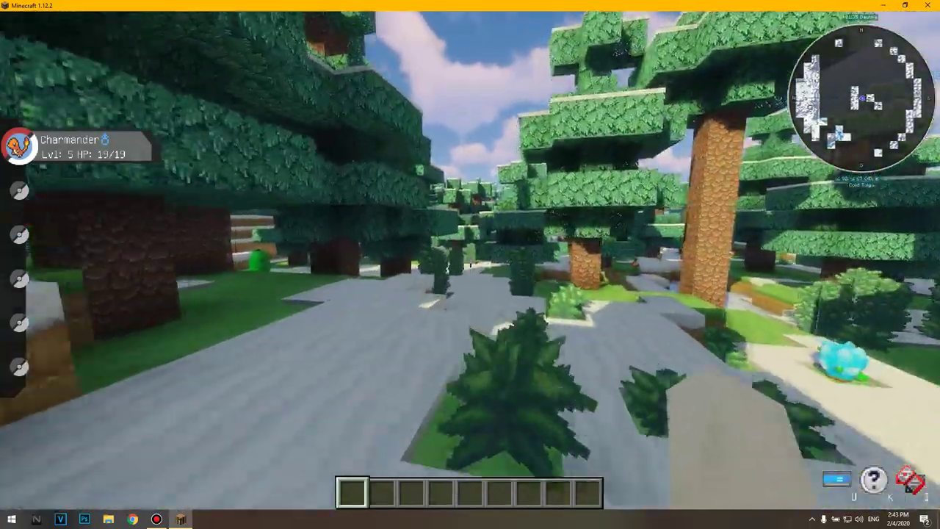
key("w")
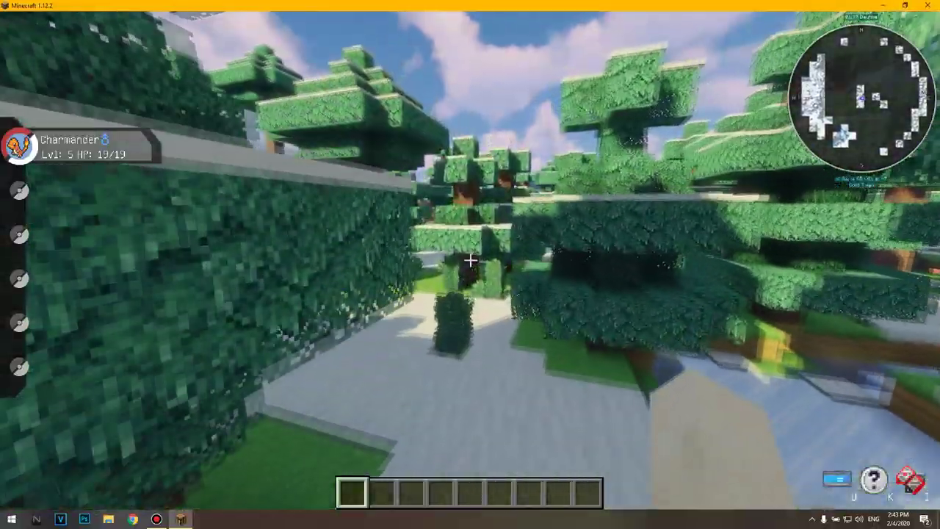
Walk on through the forest, across the frozen river and onto the open snowy plain to explore more of the terrain
key("w")
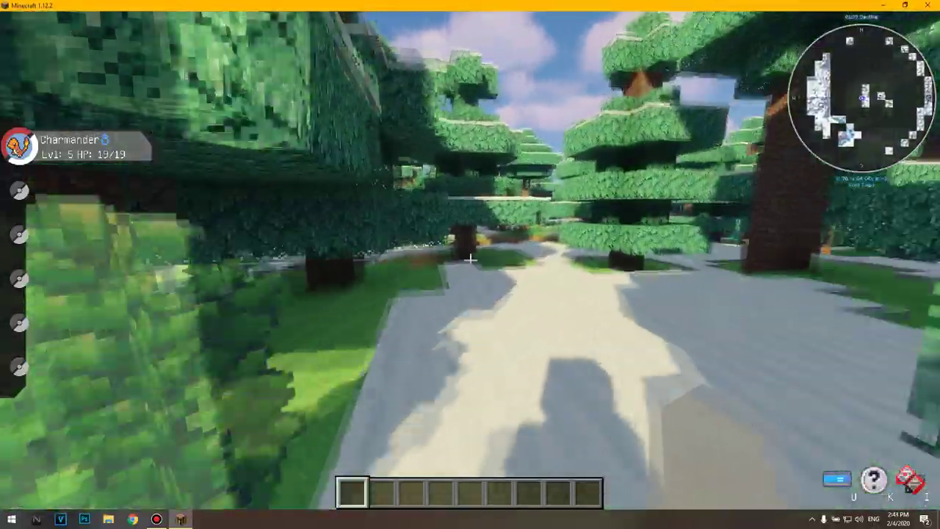
key("w")
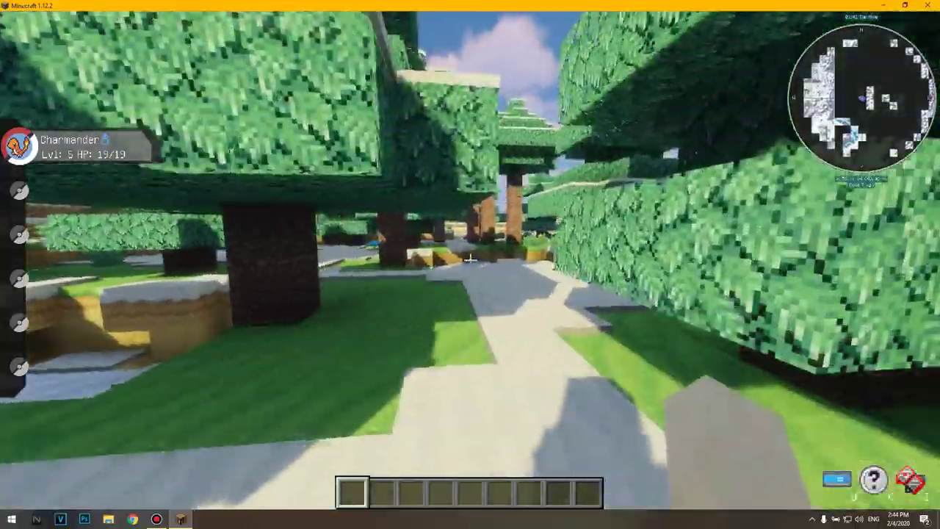
key("w")
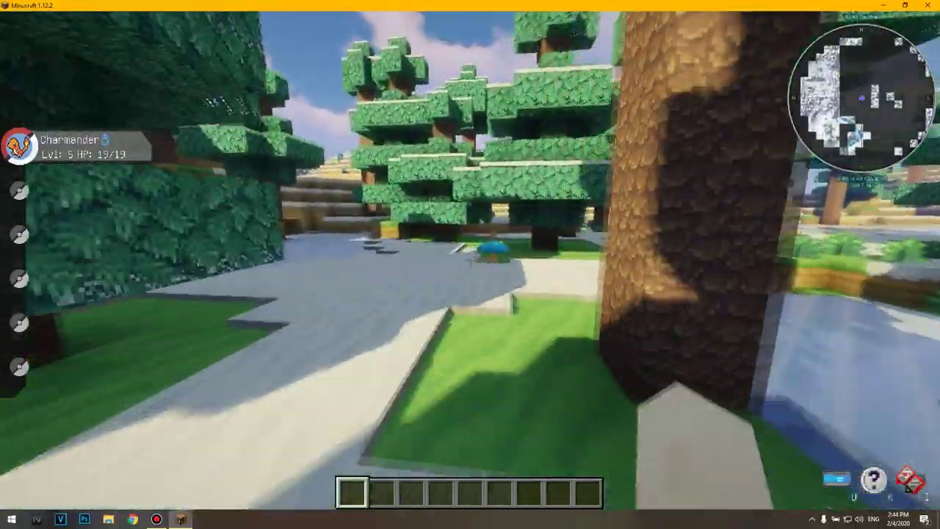
key("w")
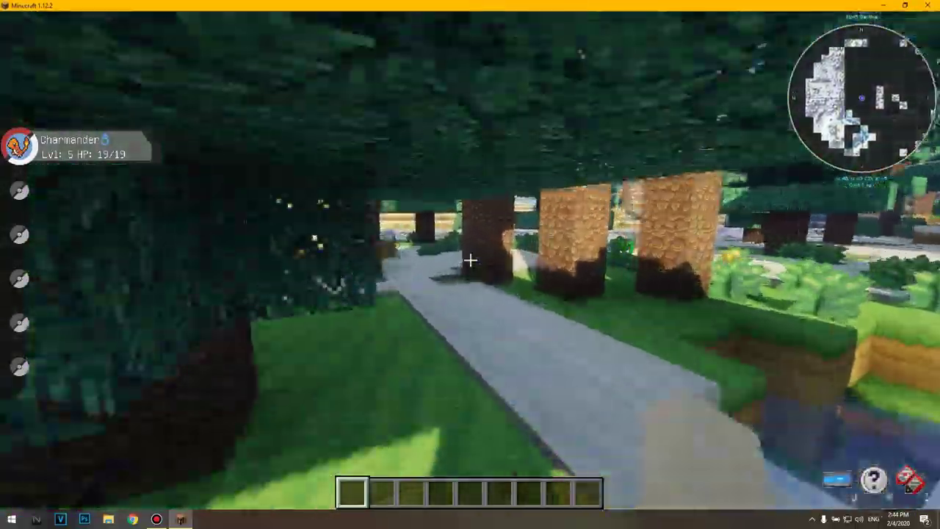
key("w")
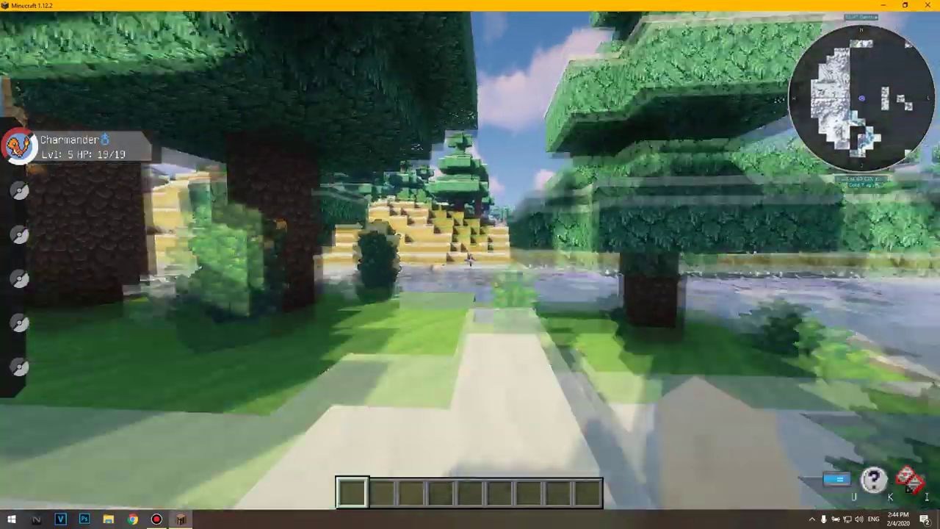
key("w")
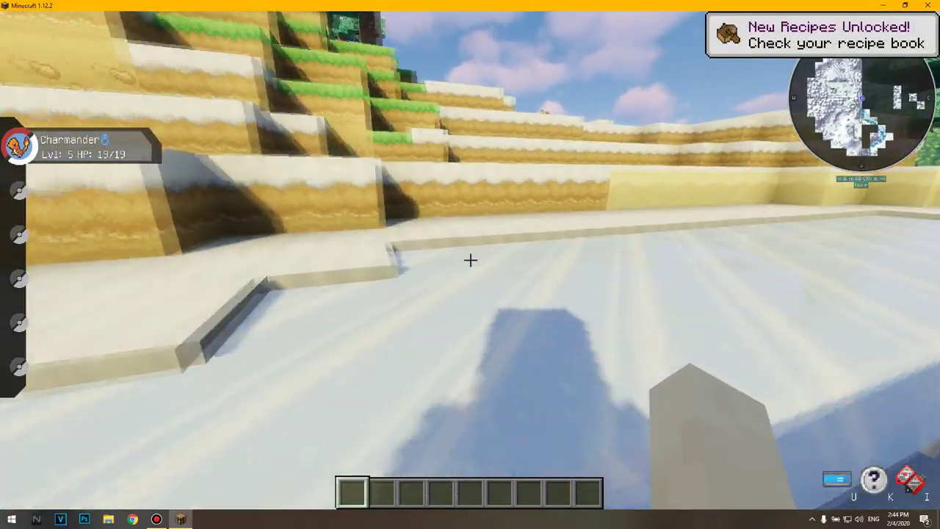
key("w")
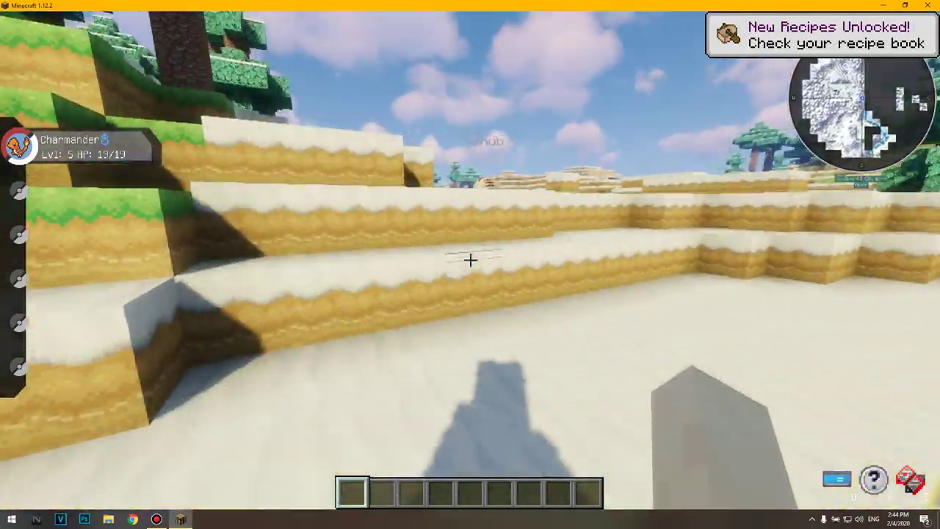
key("w")
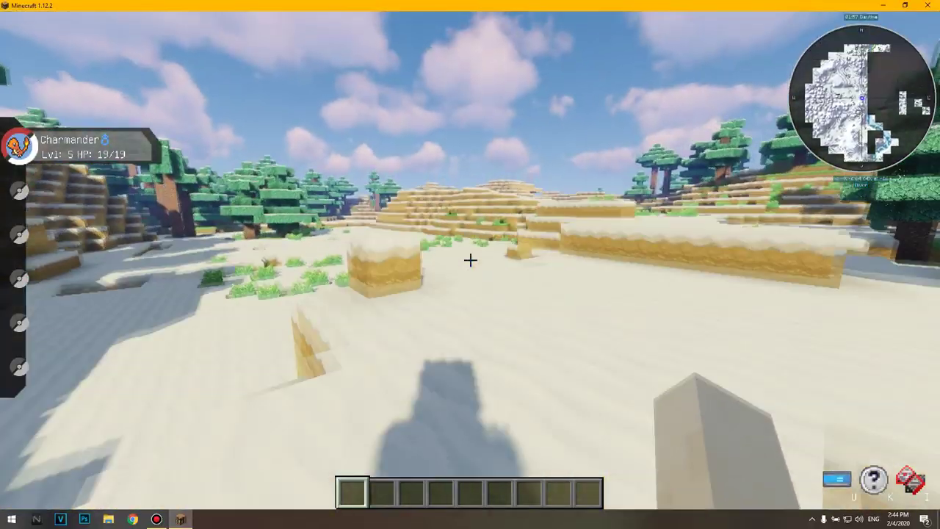
key("w")
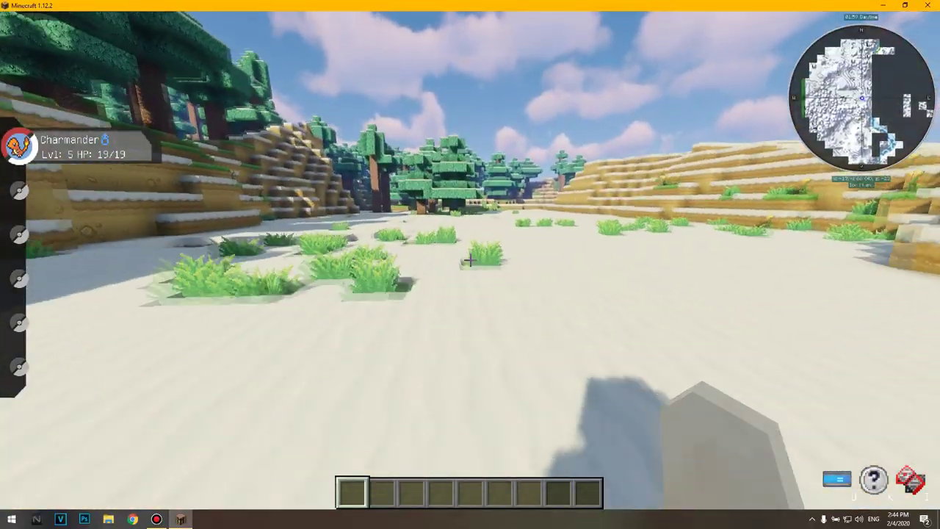
key("w")
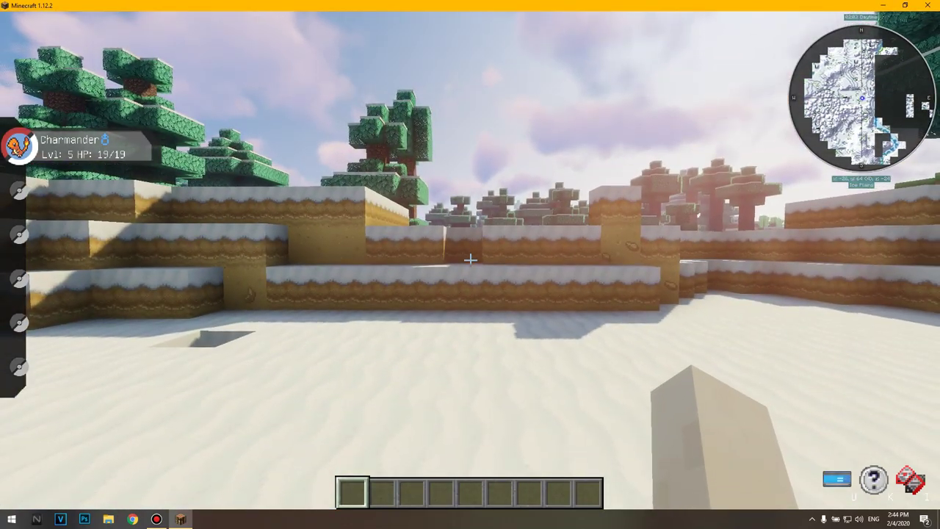
key("s")
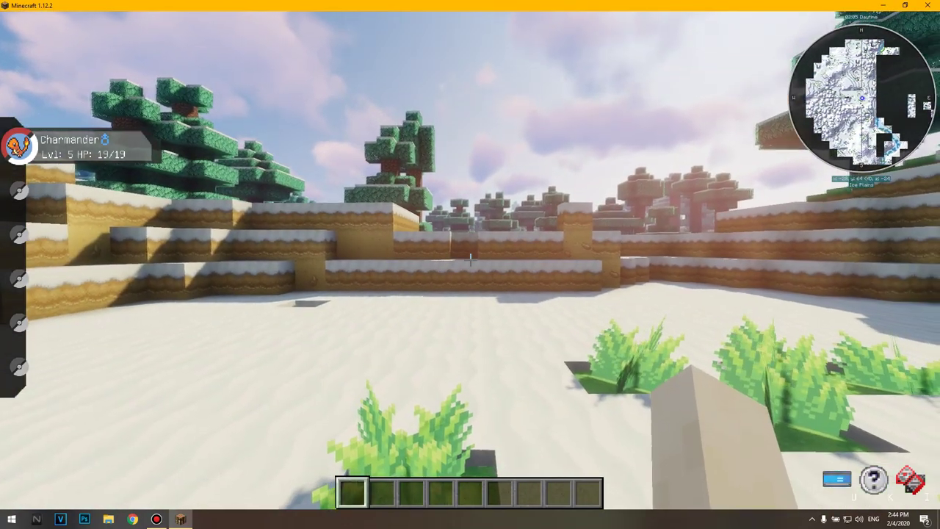
Save and quit the current world, then exit Minecraft to the desktop
key("Escape")
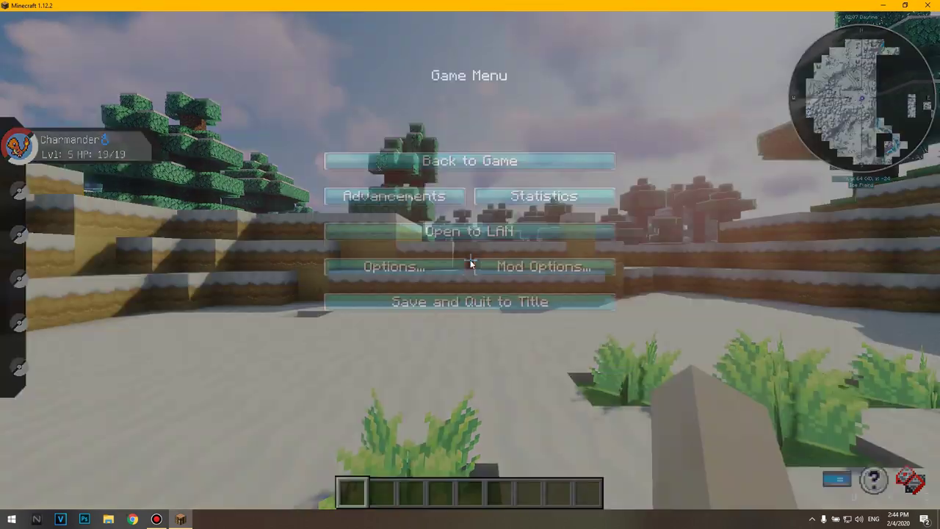
left_click(432, 300)
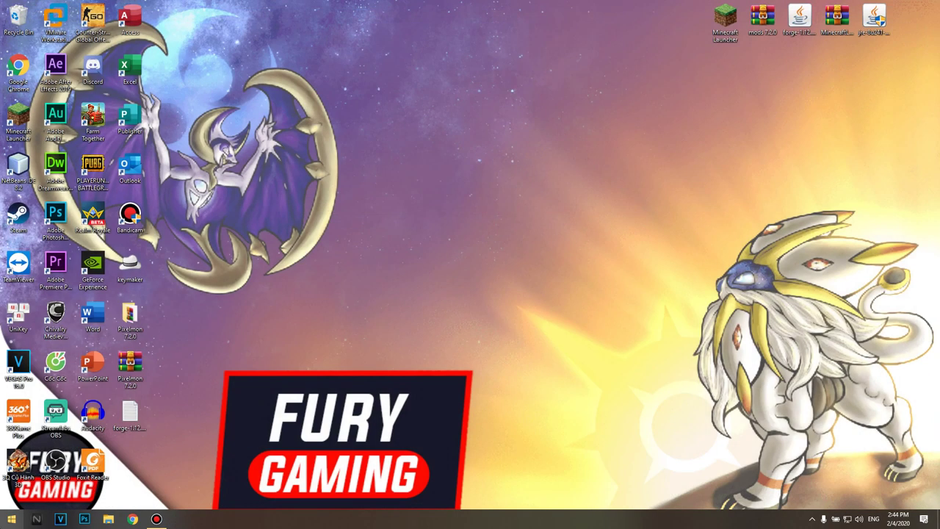
Open the %appdata% location and browse to the gameshark folder inside the config folder of .minecraft
left_click(3, 523)
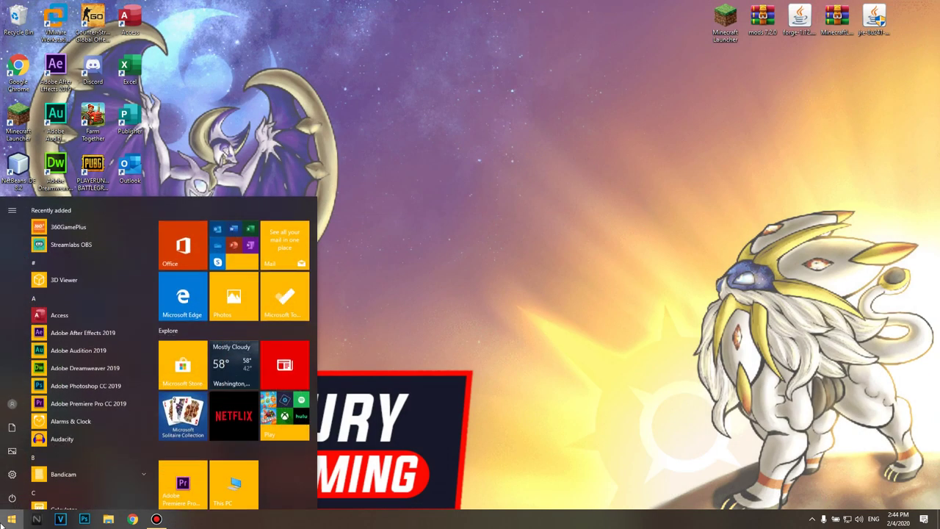
type("%a")
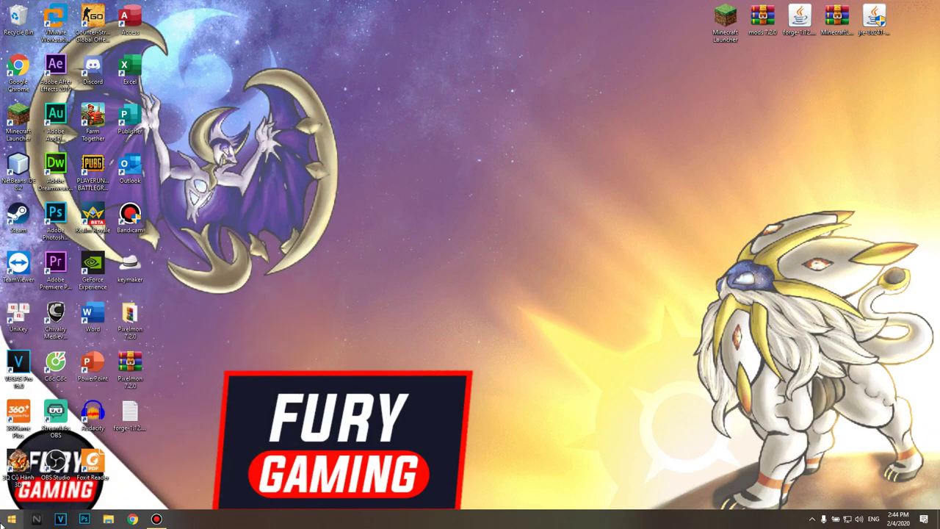
type("ppdata%")
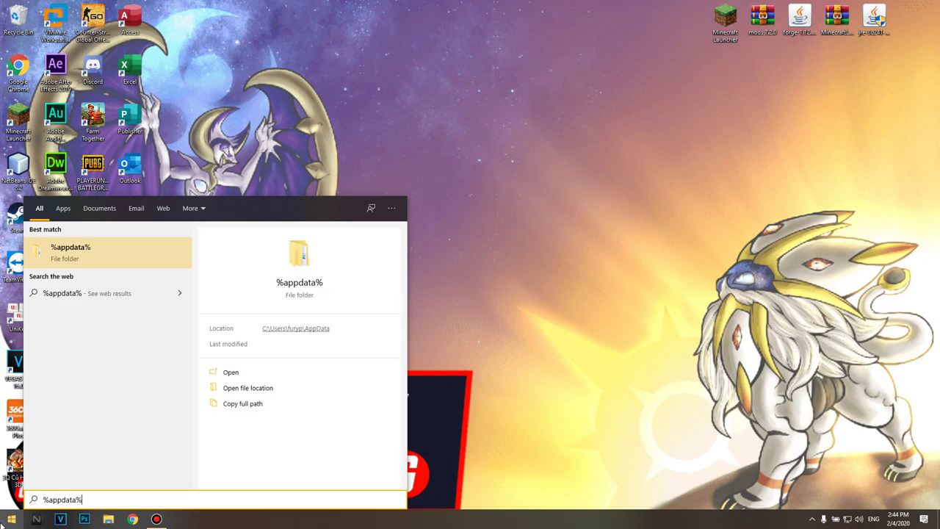
key("Return")
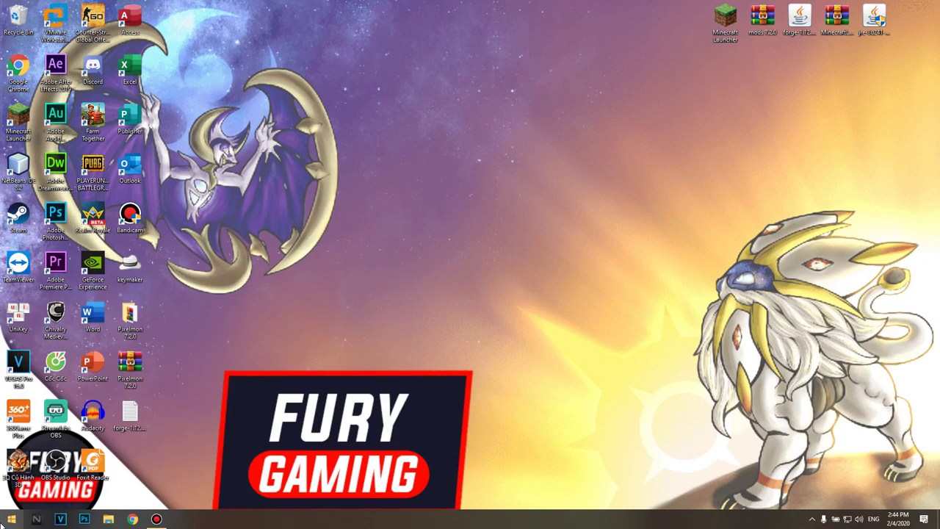
double_click(243, 197)
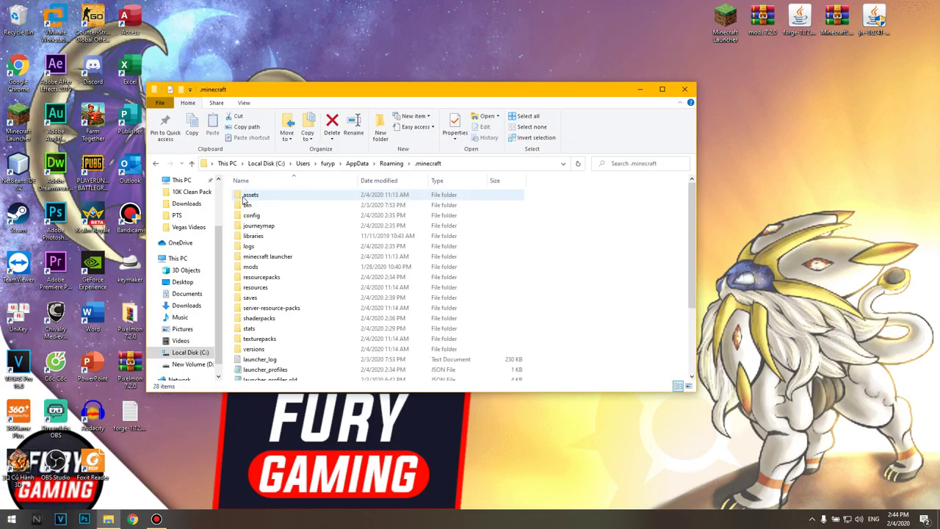
double_click(252, 215)
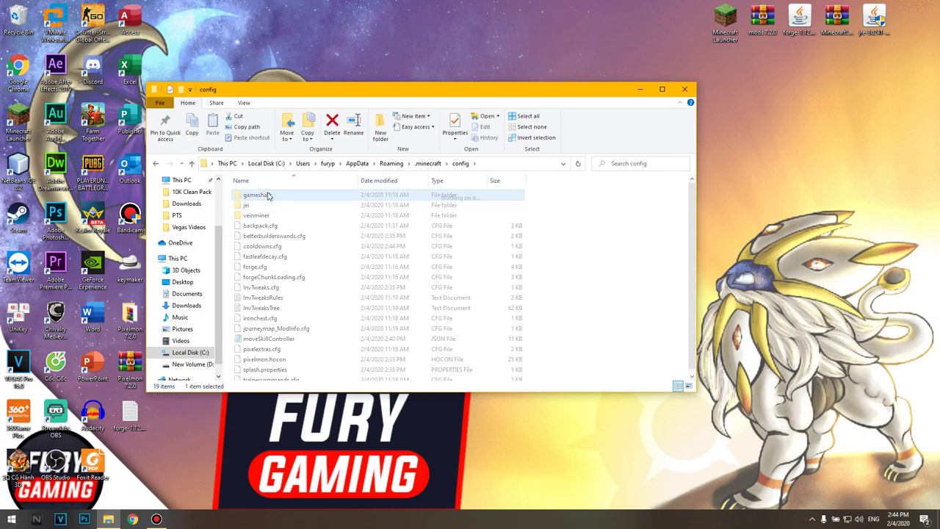
double_click(266, 196)
Set "enabled" to true in the gameshark JSON file using Notepad, save it, and close the file and folder
left_click(266, 196)
right_click(266, 196)
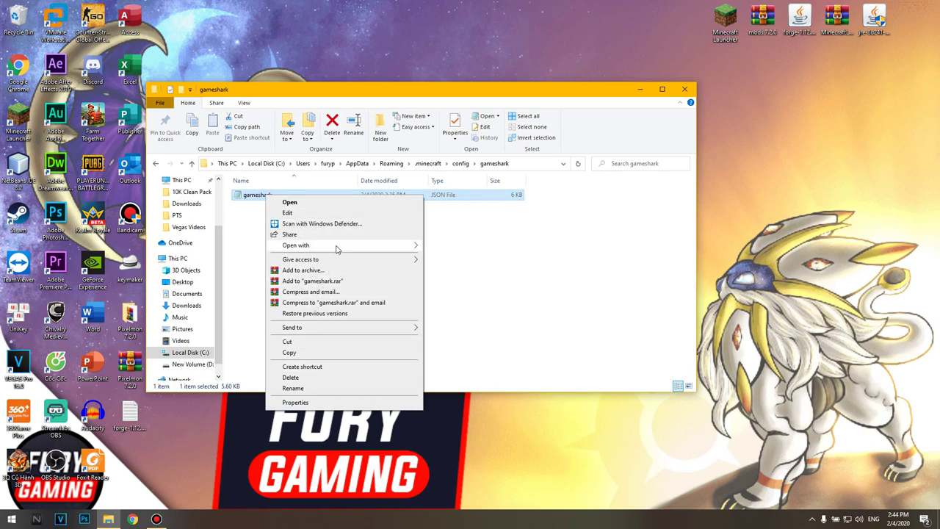
mouse_move(336, 248)
left_click(448, 257)
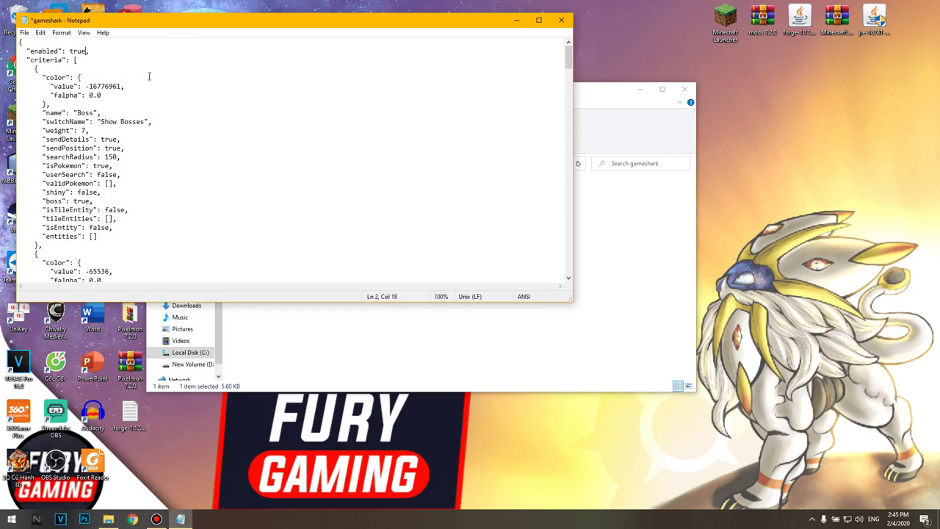
left_click(31, 33)
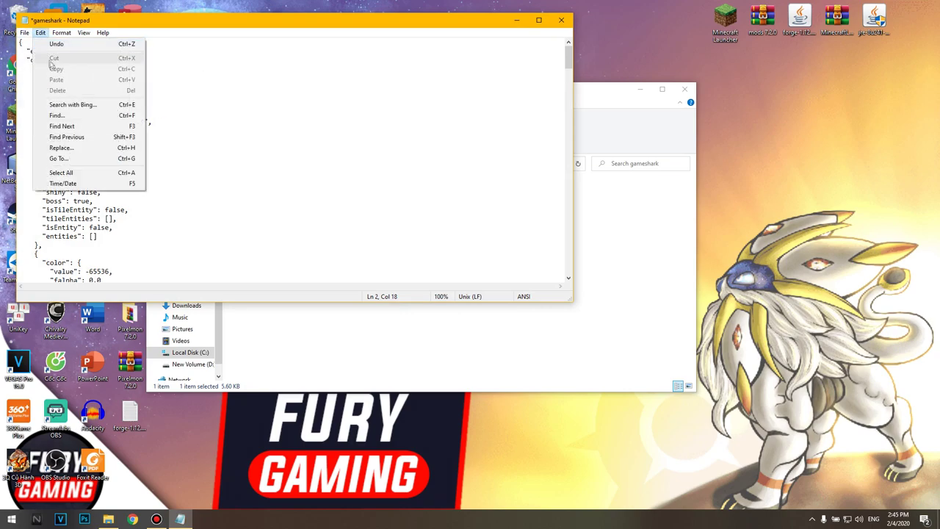
left_click(37, 76)
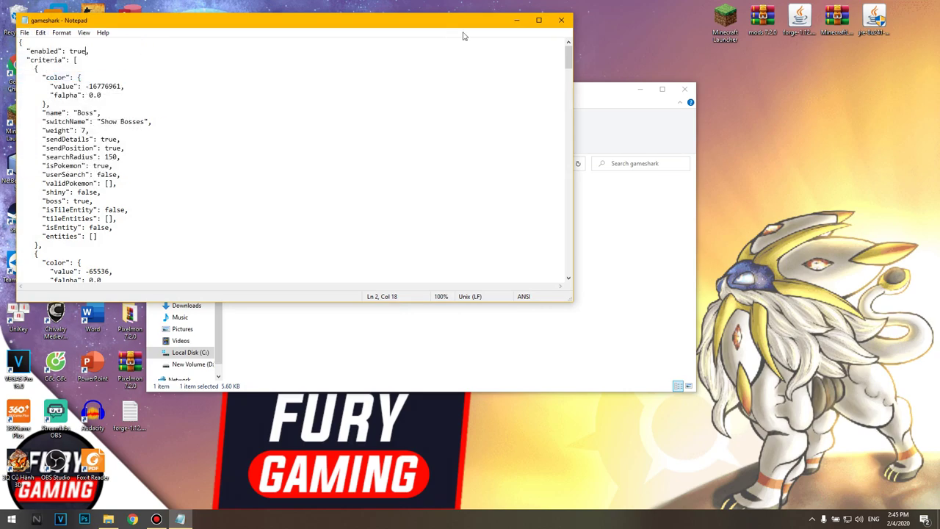
left_click(562, 20)
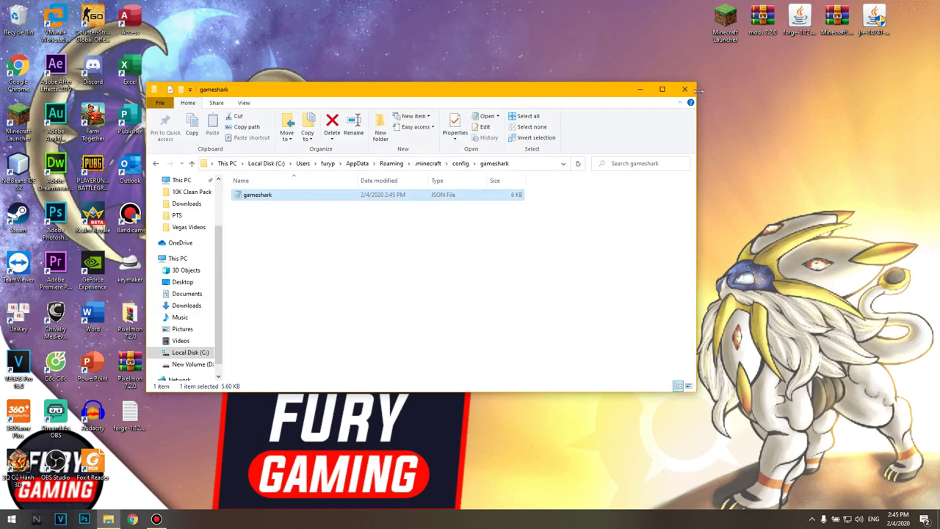
left_click(684, 89)
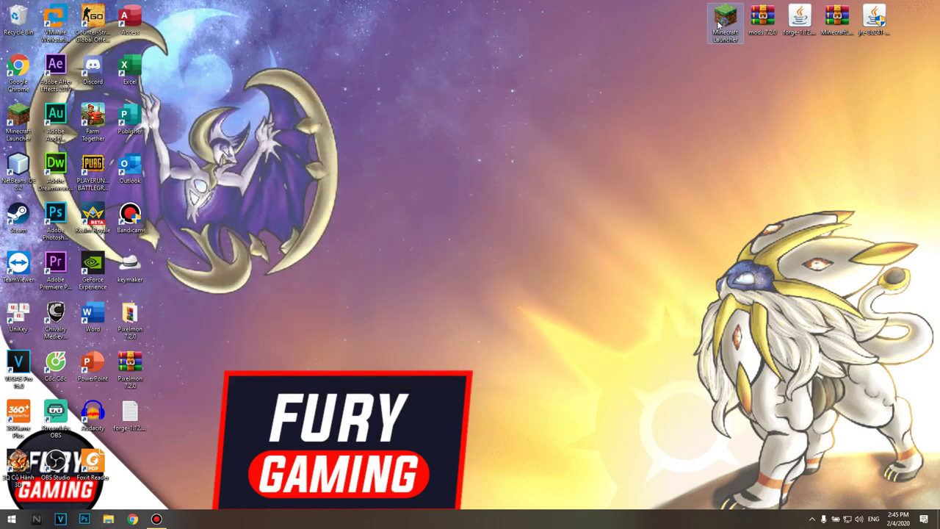
Relaunch Minecraft 1.12.2 with Forge from the desktop launcher, maximize the game and load New World
double_click(720, 23)
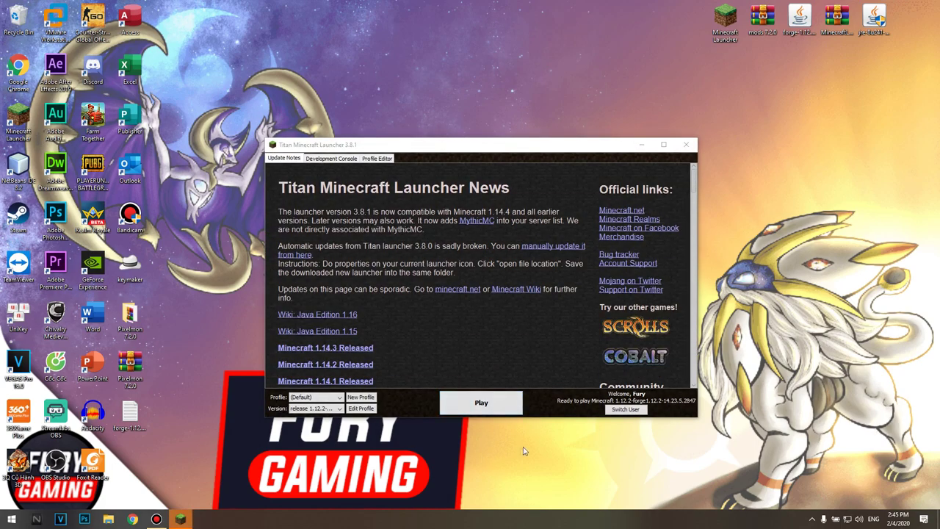
left_click(492, 401)
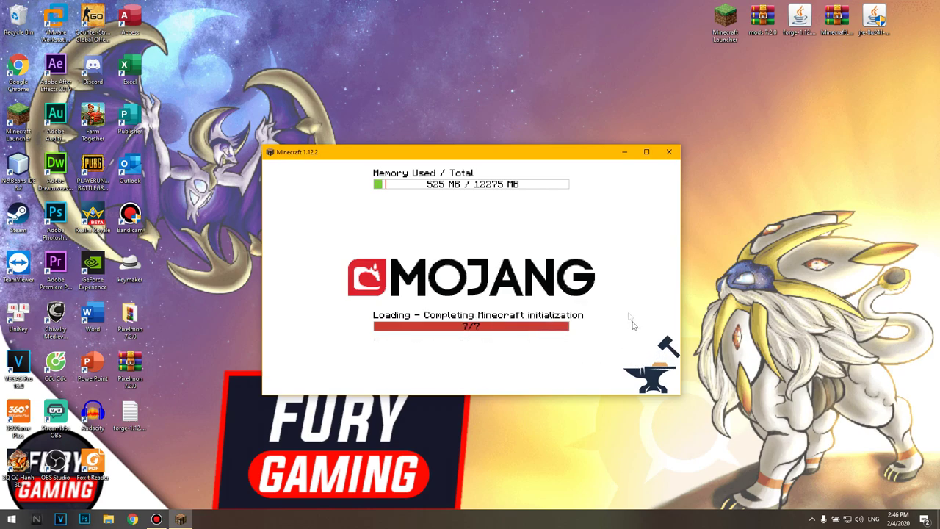
left_click(645, 152)
left_click(448, 218)
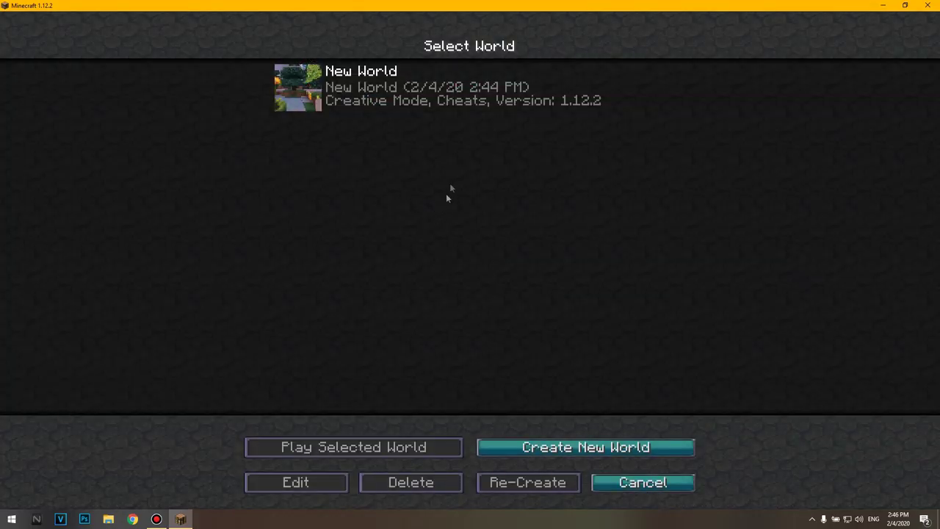
left_click(313, 77)
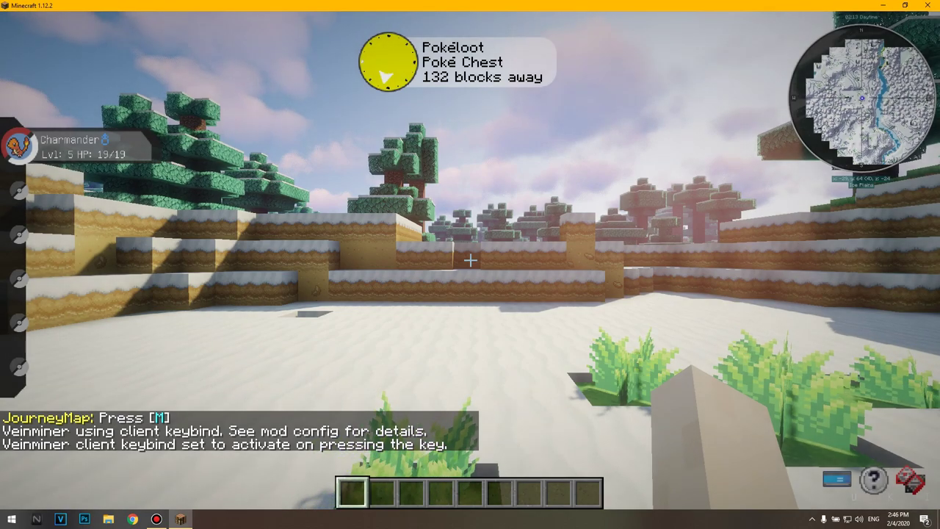
Use Reposition Overlay in the Gameshark settings to place the Pokéloot tracker below the minimap, switch repositioning off and return to the game
key("p")
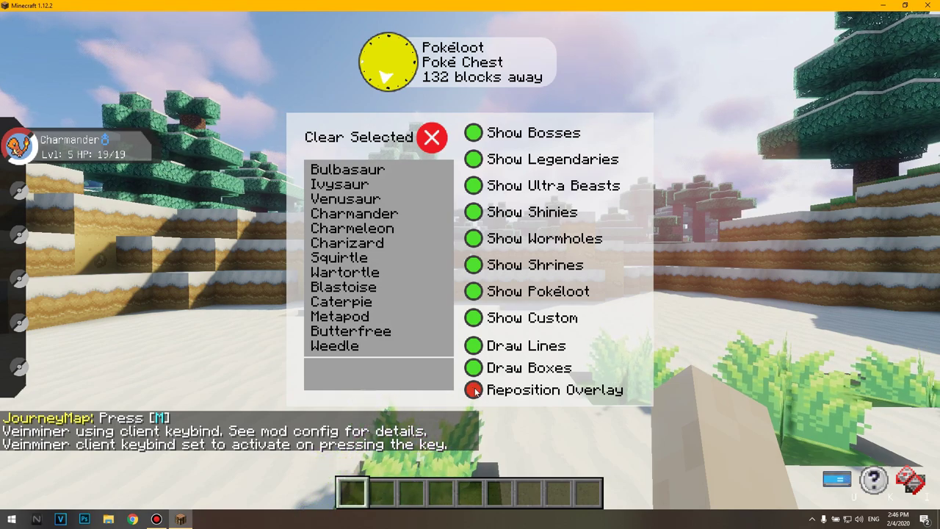
left_click(474, 390)
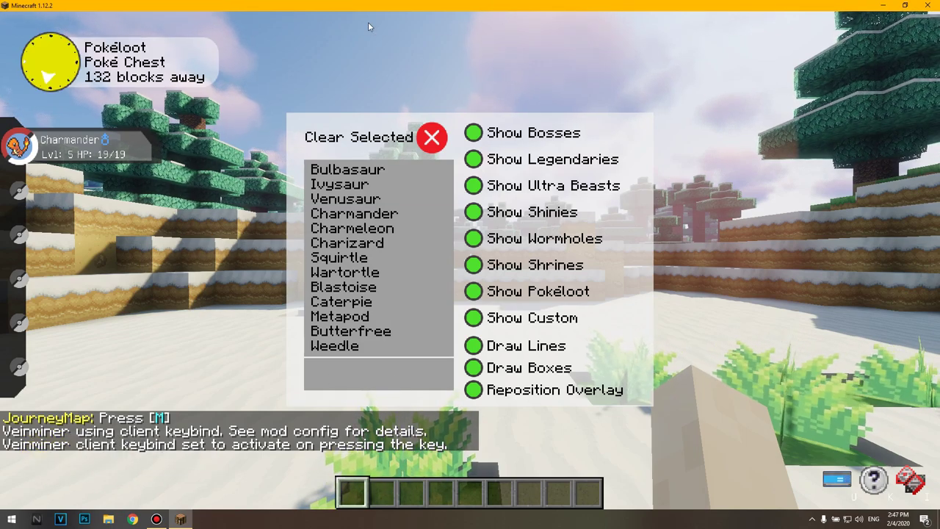
left_click(396, 34)
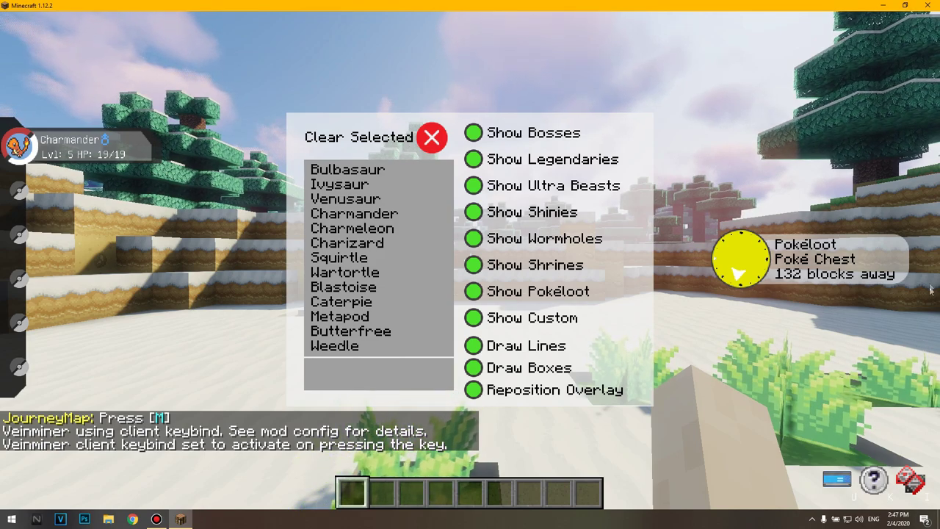
left_click_drag(48, 51, 808, 59)
left_click(861, 276)
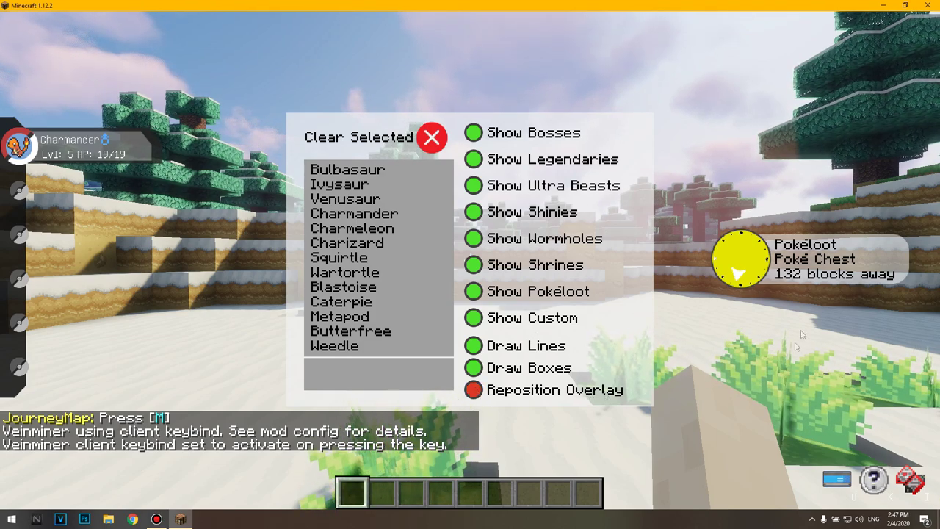
key("Escape")
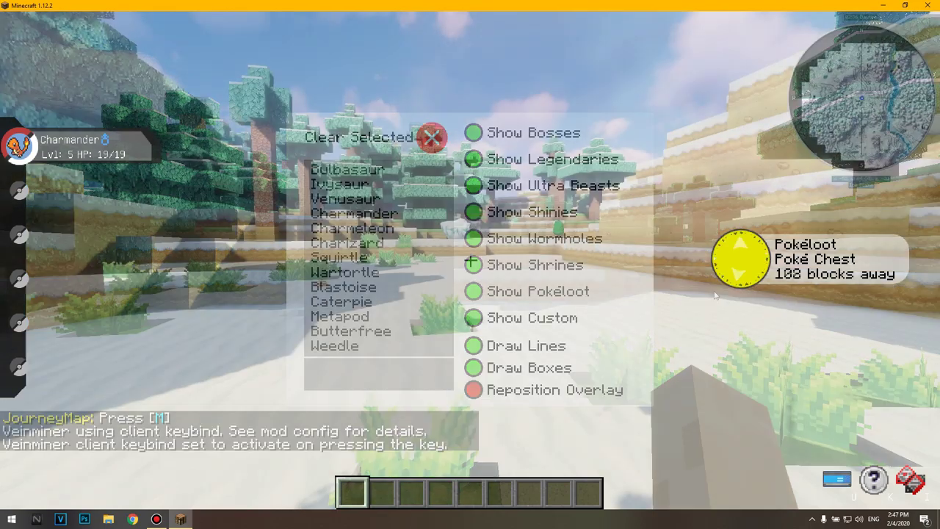